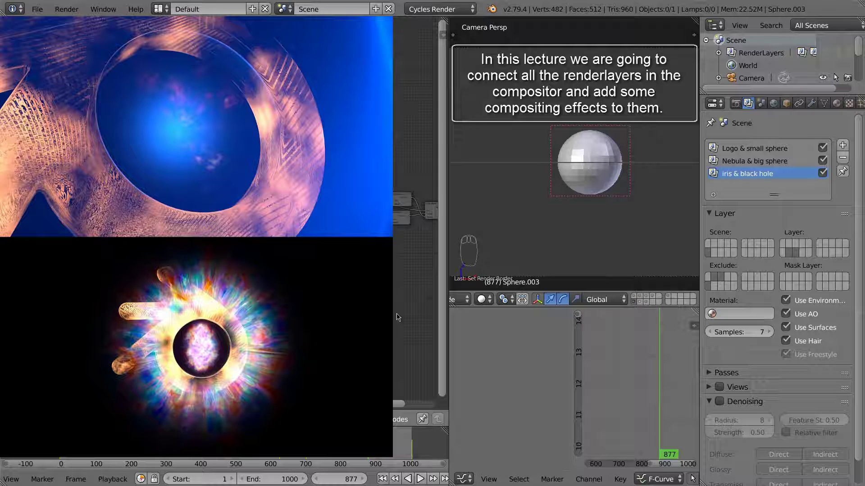
Step: Switch the node editor to the compositing node tree and enable Use Nodes for the scene
middle_drag(398, 316, 322, 301)
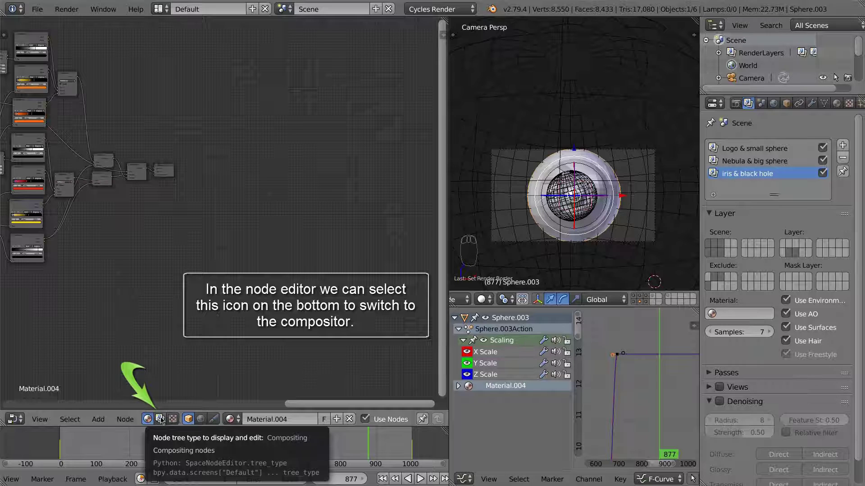
click(161, 419)
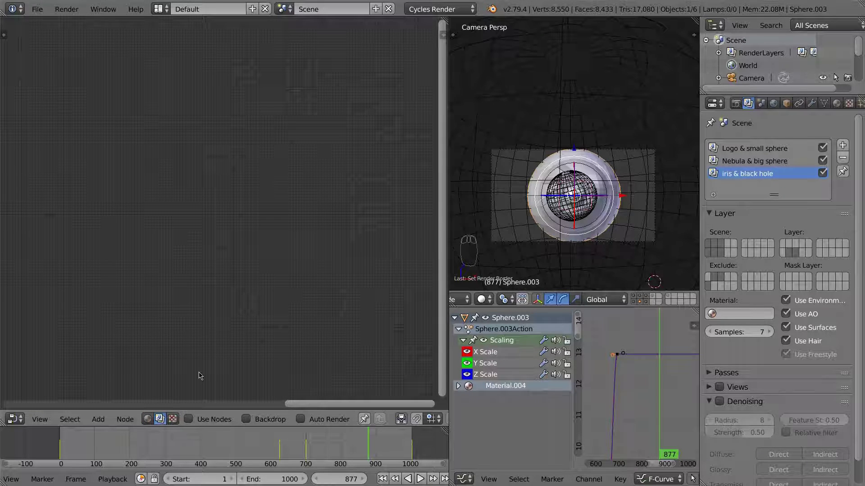
key(KP_Decimal)
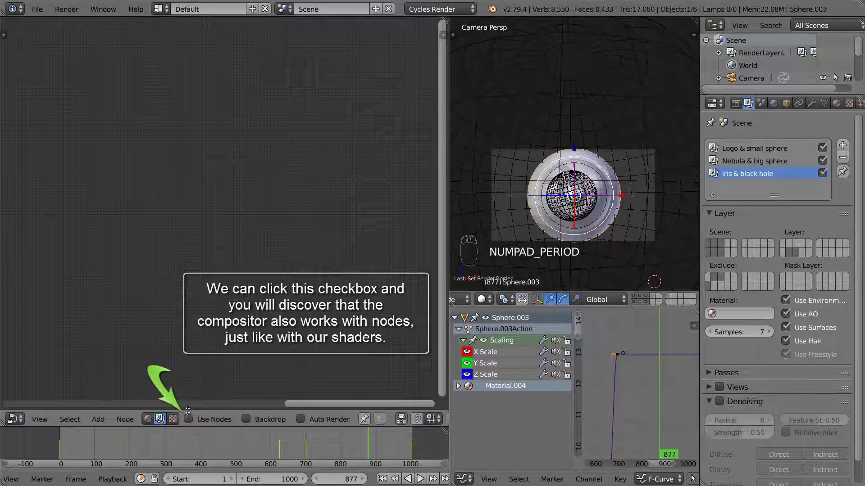
click(189, 419)
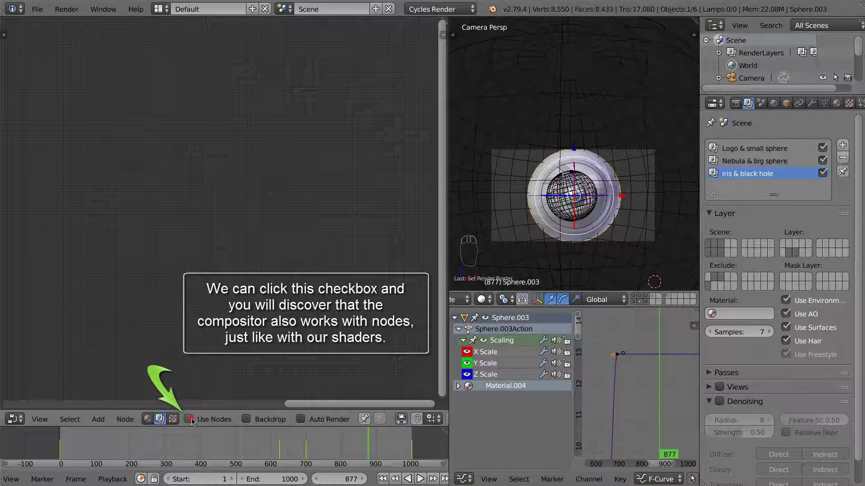
middle_drag(160, 272, 280, 301)
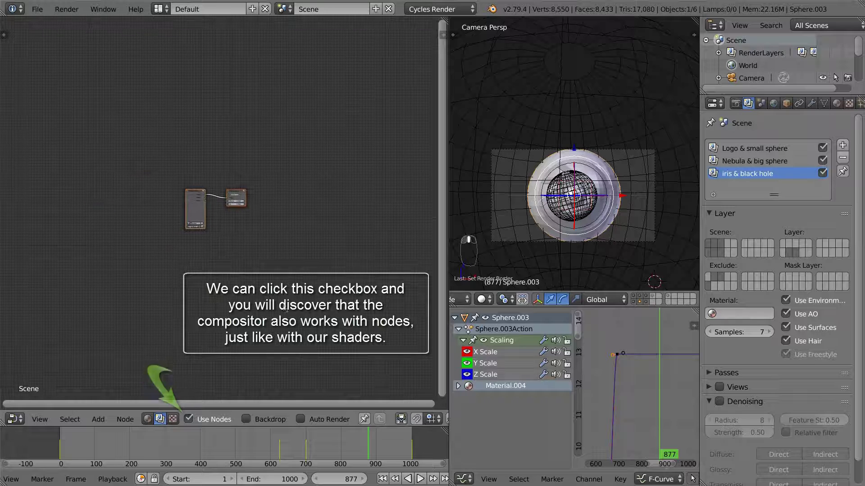
scroll(267, 243, up, 4)
scroll(207, 214, up, 3)
middle_drag(206, 213, 254, 262)
scroll(284, 280, up, 2)
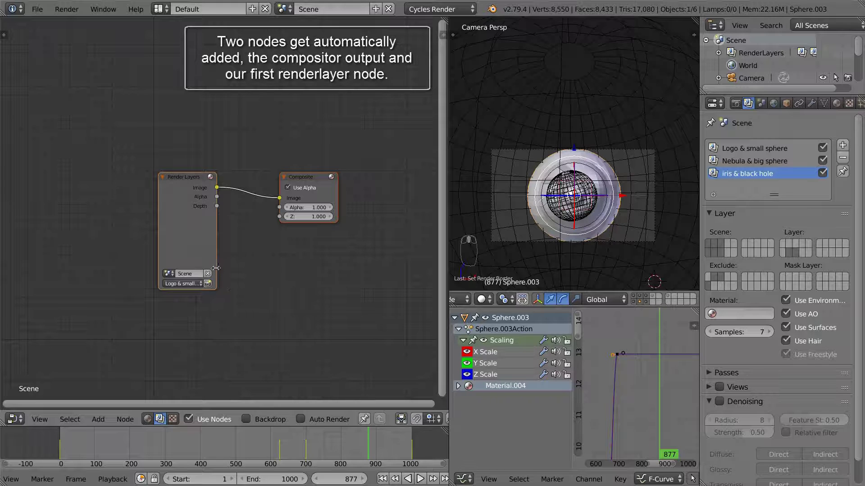
Step: Widen the Render Layers node so its layer name is readable, and enlarge the node editor area
drag(216, 269, 242, 269)
scroll(202, 317, up, 2)
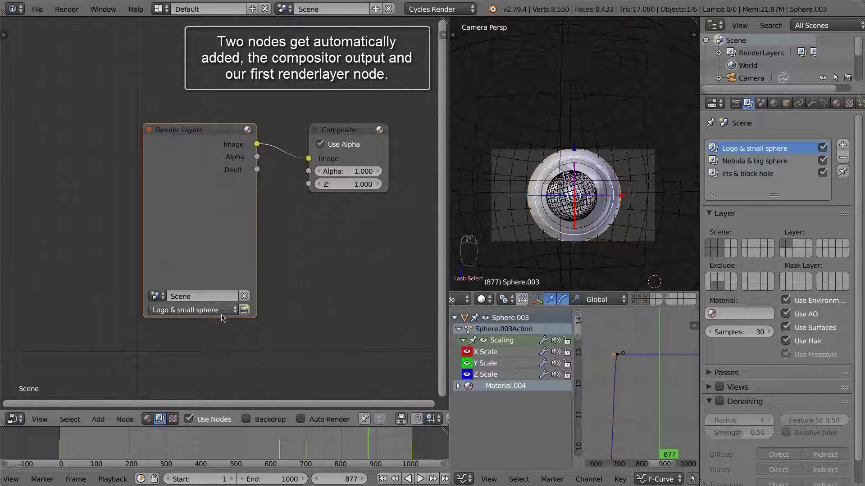
scroll(221, 316, down, 1)
middle_drag(280, 320, 198, 241)
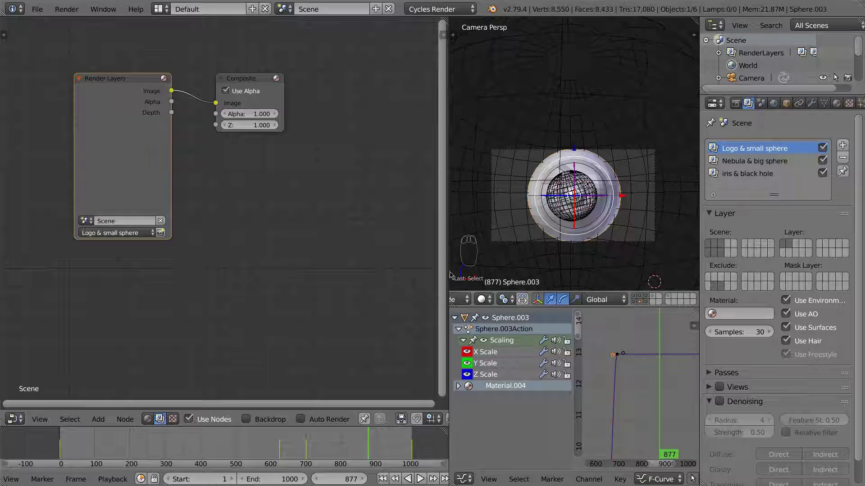
drag(449, 272, 526, 273)
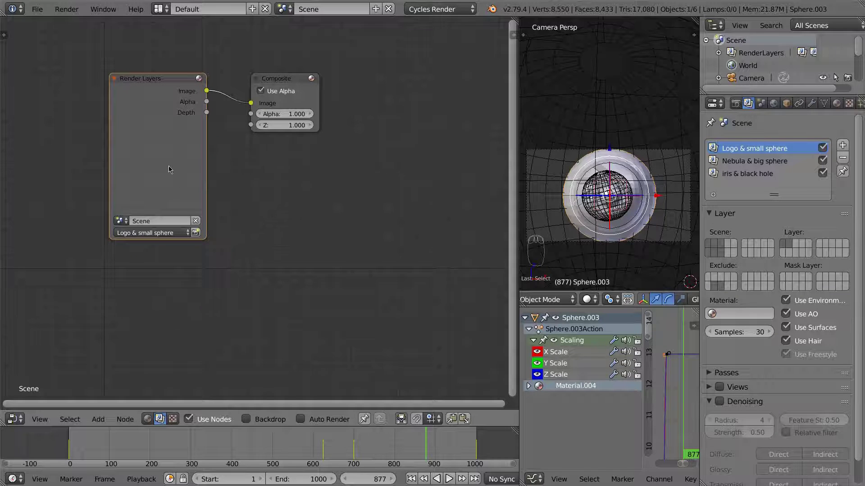
Step: Duplicate the Render Layers node below the original and set the copy's layer to Nebula & big sphere
scroll(169, 169, down, 1)
scroll(226, 130, down, 2)
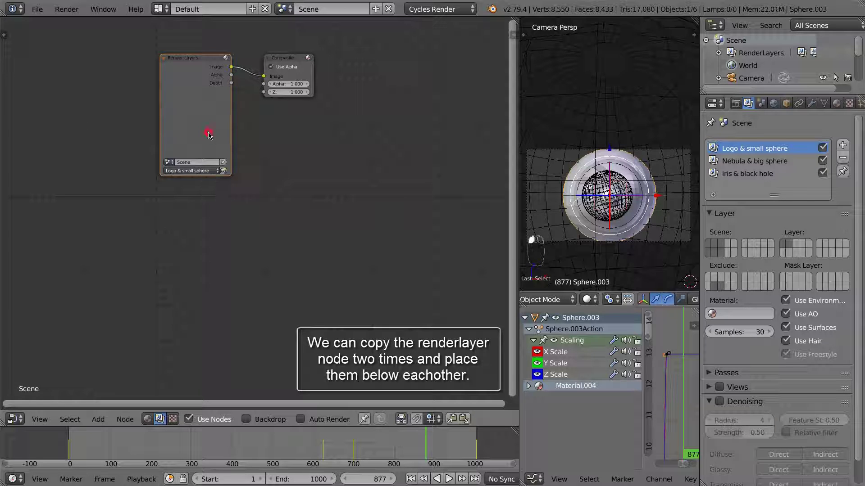
key(shift+d)
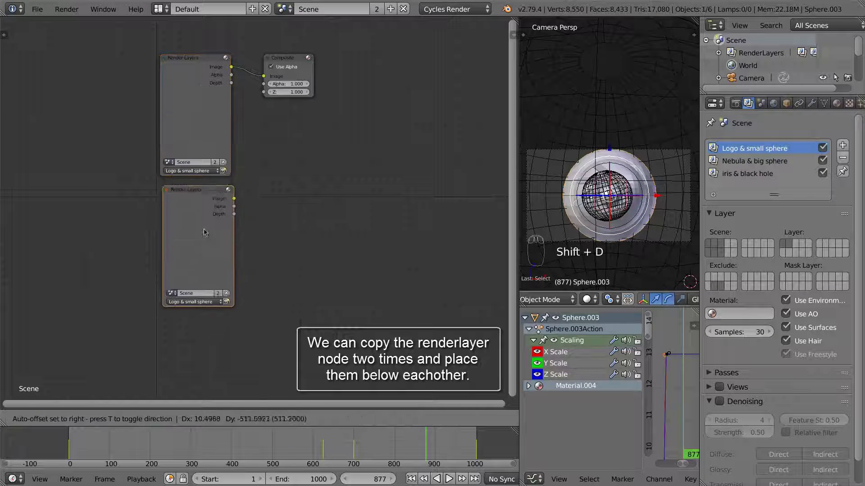
click(206, 231)
middle_drag(244, 244, 254, 183)
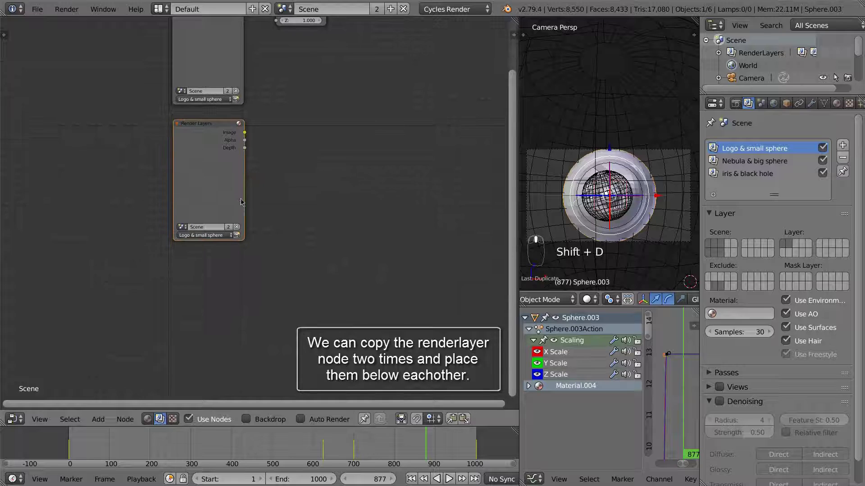
scroll(254, 183, up, 3)
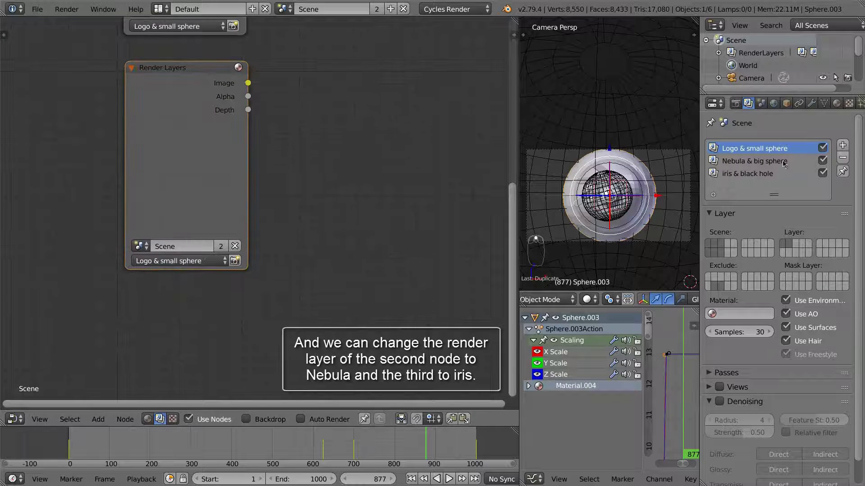
click(179, 262)
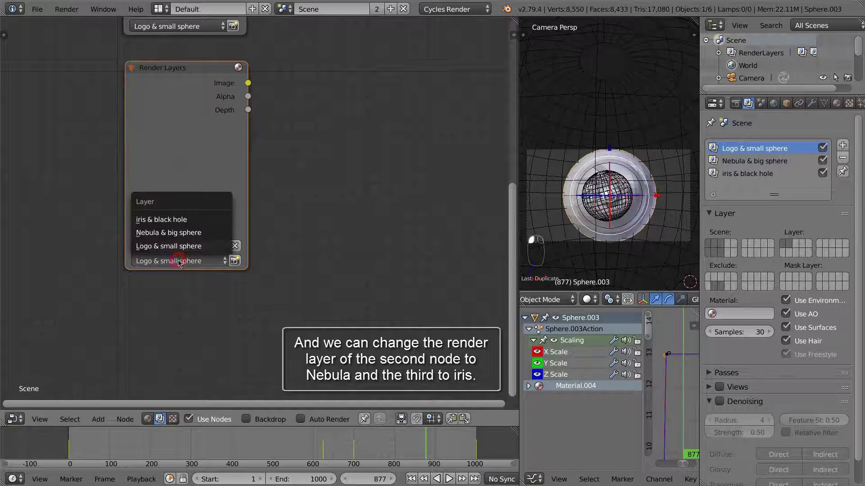
click(169, 233)
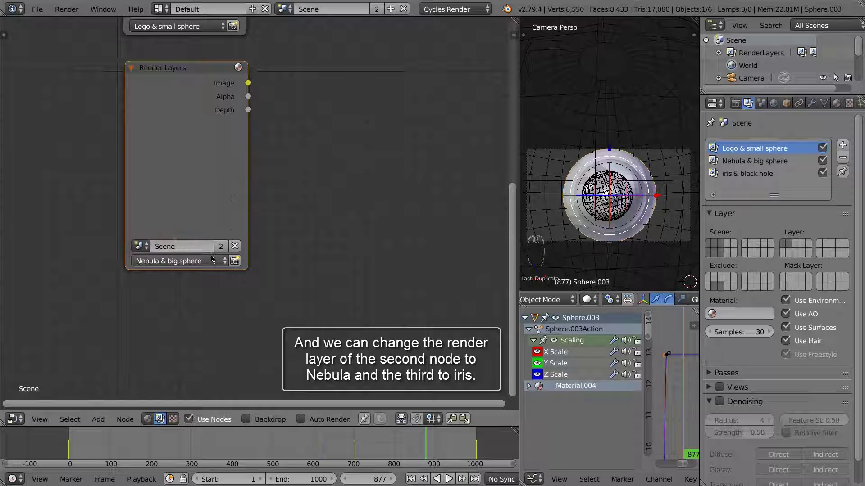
Step: Duplicate the Nebula & big sphere node below itself and set the new copy's layer to iris & black hole
scroll(226, 269, down, 2)
middle_drag(227, 269, 247, 198)
key(shift+d)
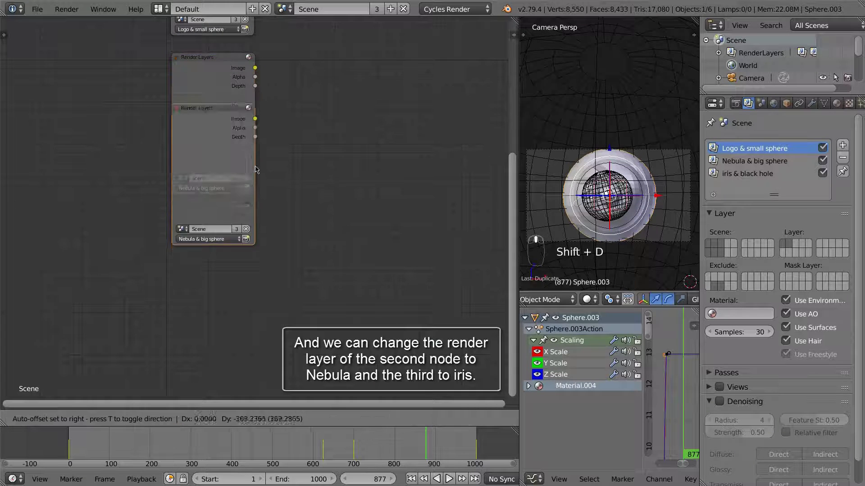
click(256, 235)
middle_drag(285, 288, 296, 202)
scroll(252, 235, up, 1)
scroll(241, 238, up, 3)
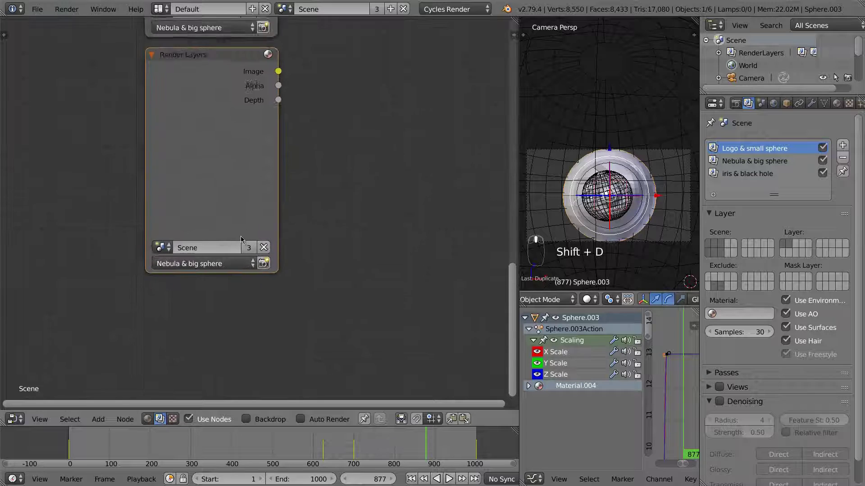
click(220, 270)
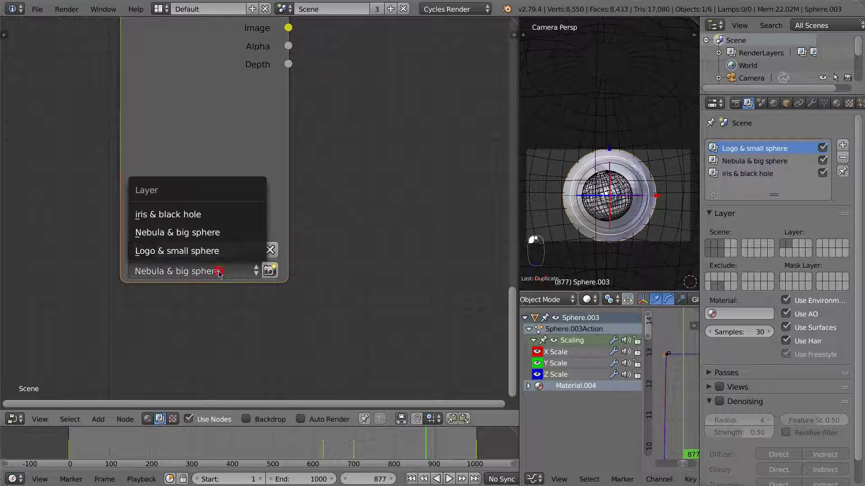
click(205, 219)
scroll(276, 233, down, 9)
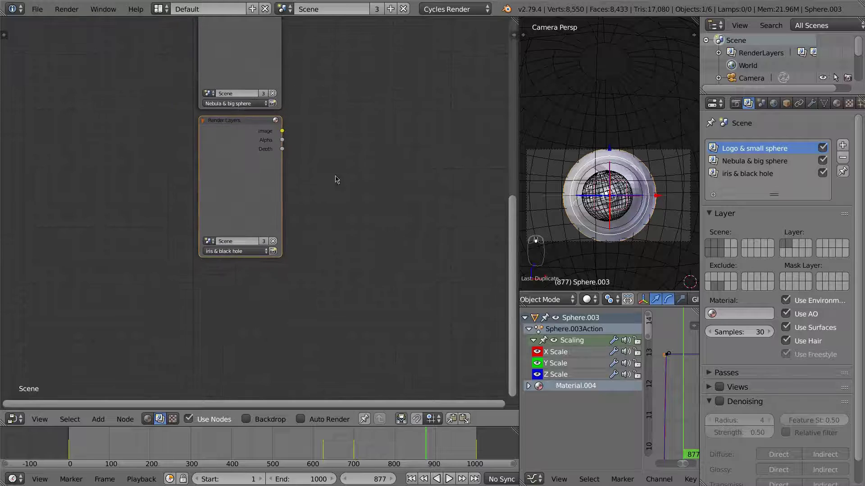
Step: Collapse all three Render Layers nodes and arrange them closer together in a column
middle_drag(349, 137, 263, 273)
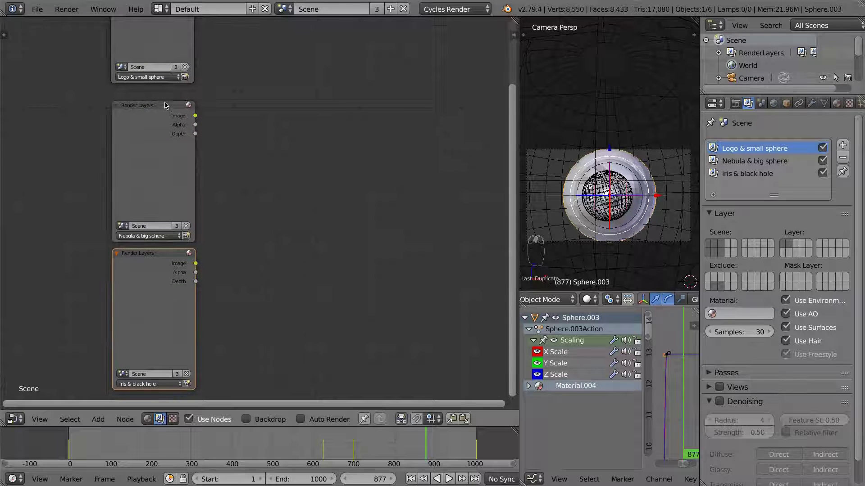
drag(166, 105, 166, 95)
drag(168, 253, 165, 247)
click(115, 247)
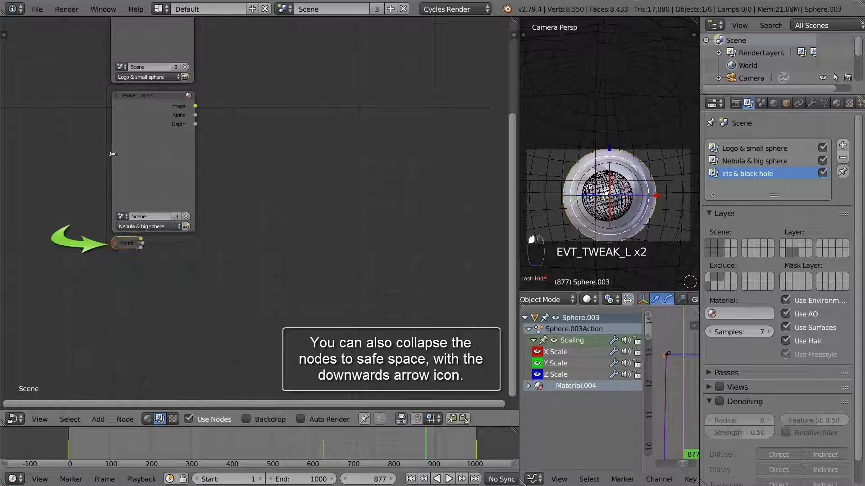
click(118, 96)
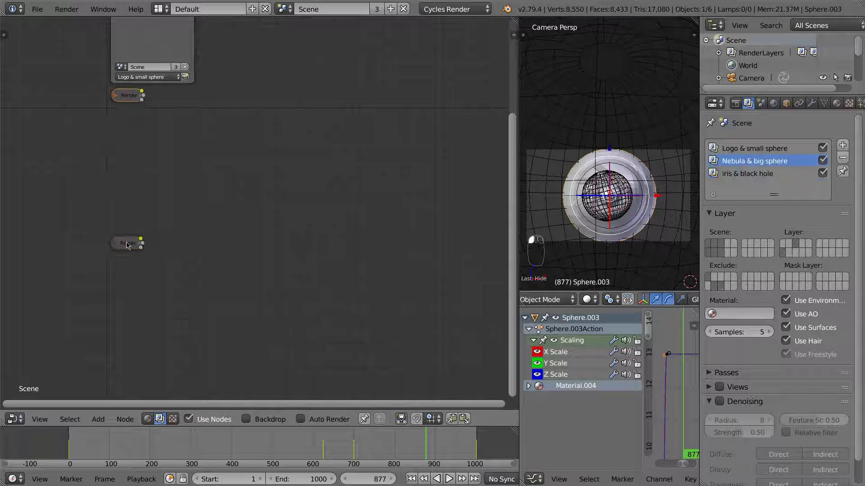
drag(128, 243, 129, 161)
middle_drag(161, 137, 190, 270)
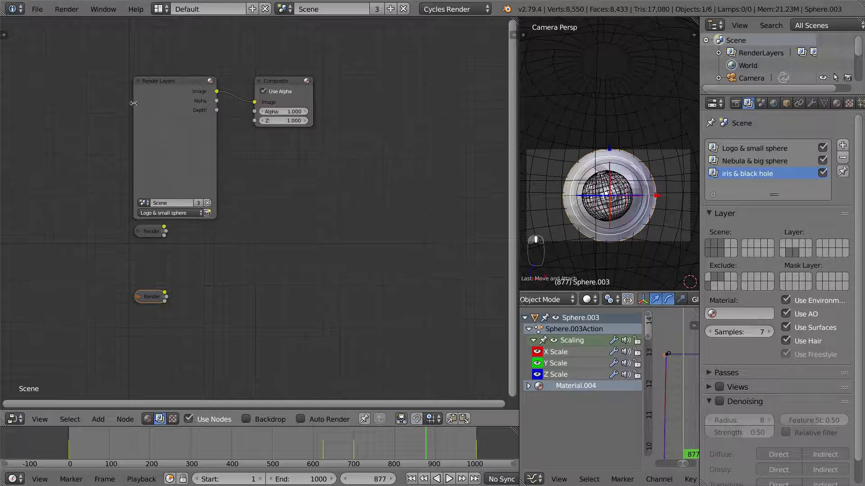
click(146, 79)
drag(151, 99, 157, 138)
Step: Move the Composite node farther away from the Render Layers nodes to make room between them
scroll(261, 166, down, 2)
middle_drag(292, 184, 243, 195)
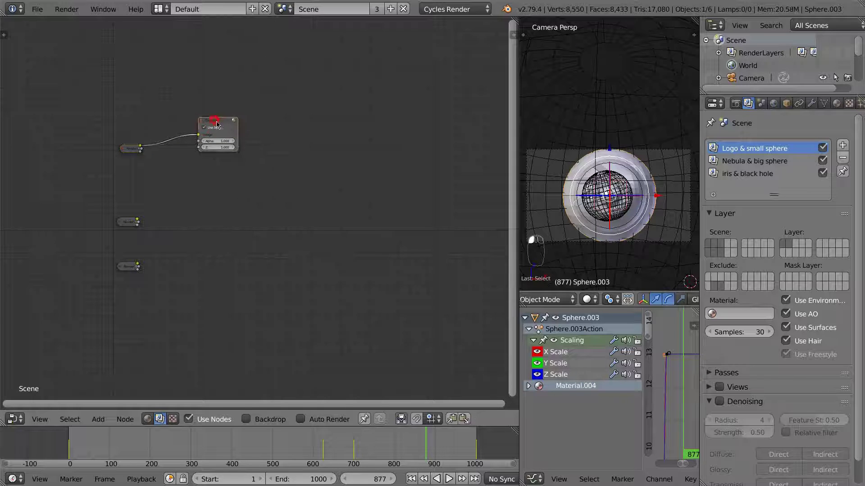
drag(204, 129, 354, 160)
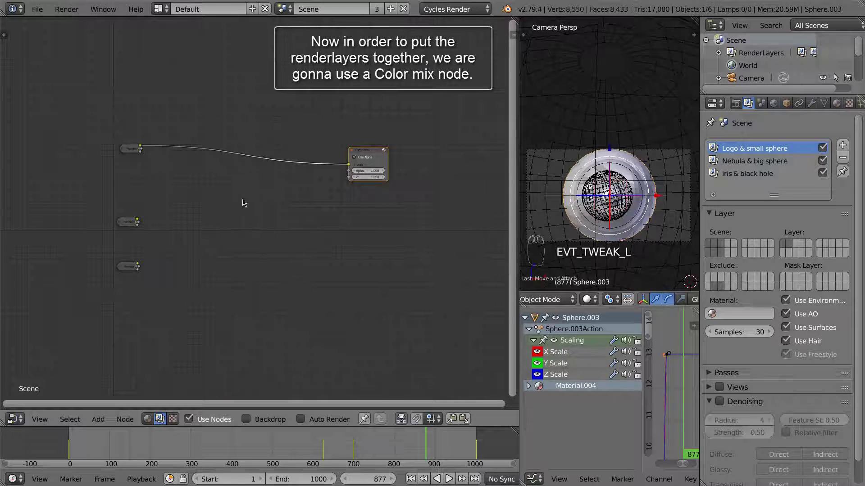
Step: Add a color Mix node onto the link between the Logo & small sphere render layer and the Composite node
scroll(240, 200, up, 3)
middle_drag(237, 212, 257, 209)
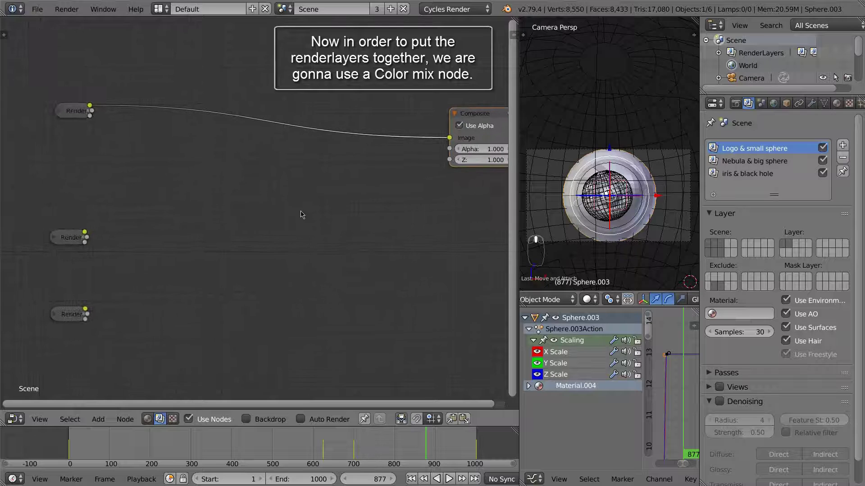
key(shift+a)
mouse_move(303, 214)
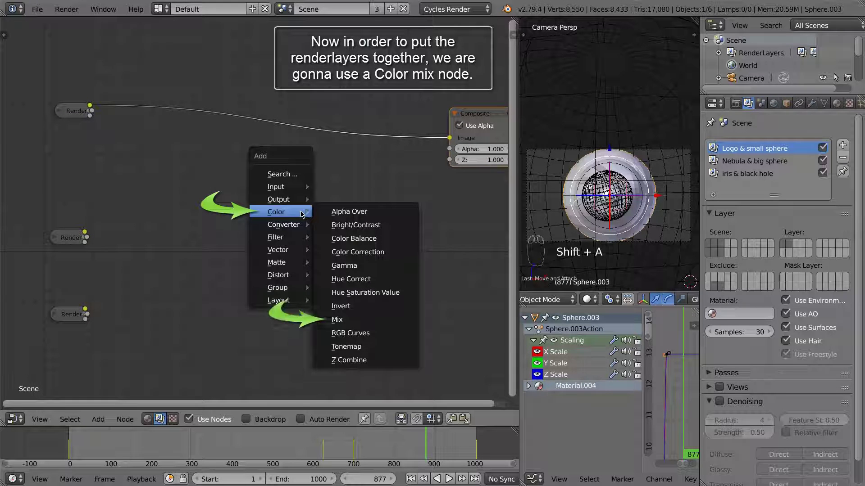
click(337, 320)
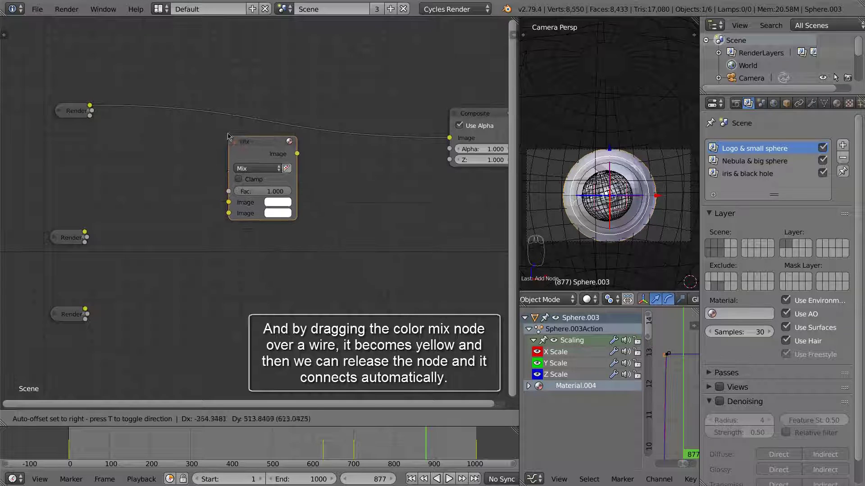
click(225, 112)
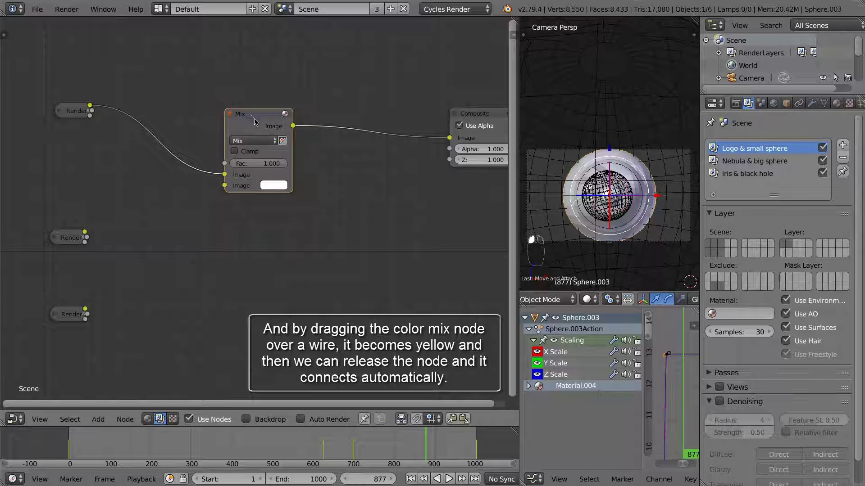
Step: Insert a duplicate Mix node before Composite, and link the Nebula and iris render layers to the second image inputs of the first and second Mix nodes
key(shift+d)
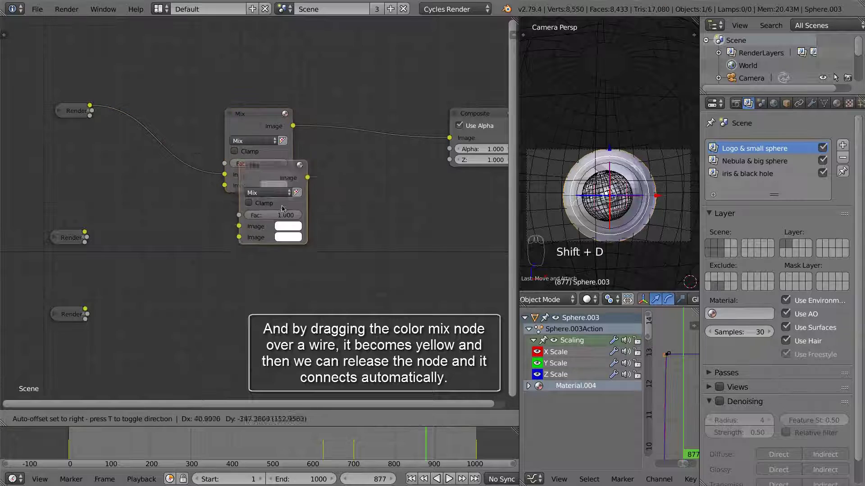
click(313, 242)
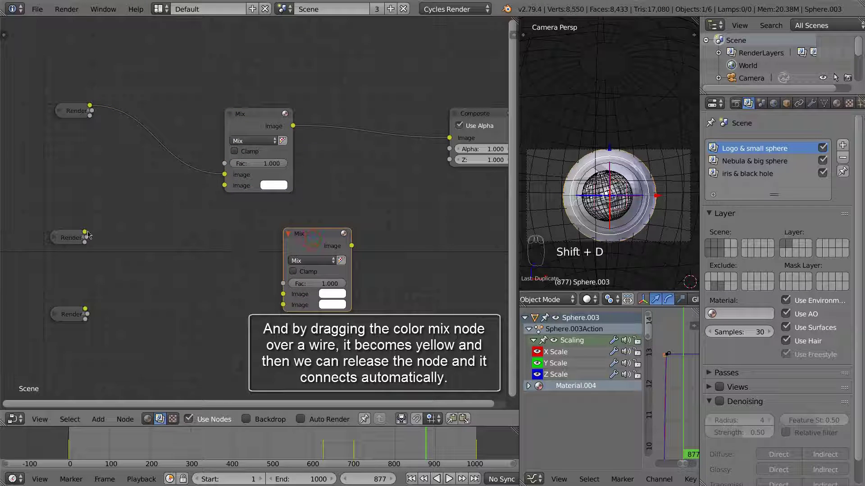
drag(85, 232, 224, 185)
drag(310, 246, 367, 143)
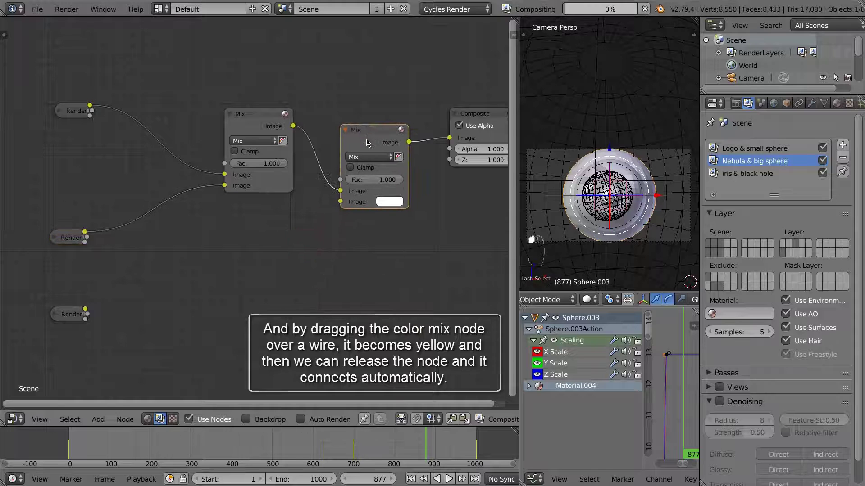
drag(86, 309, 340, 201)
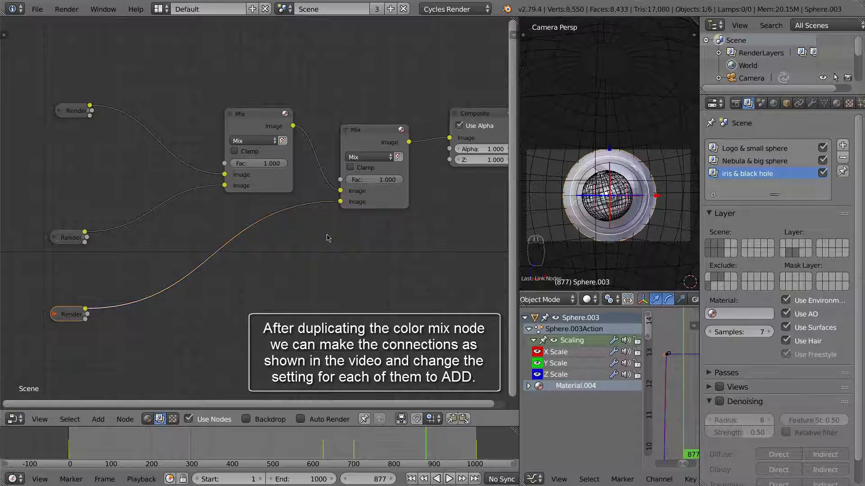
Step: Set the blend type of both Mix nodes to Add
click(249, 142)
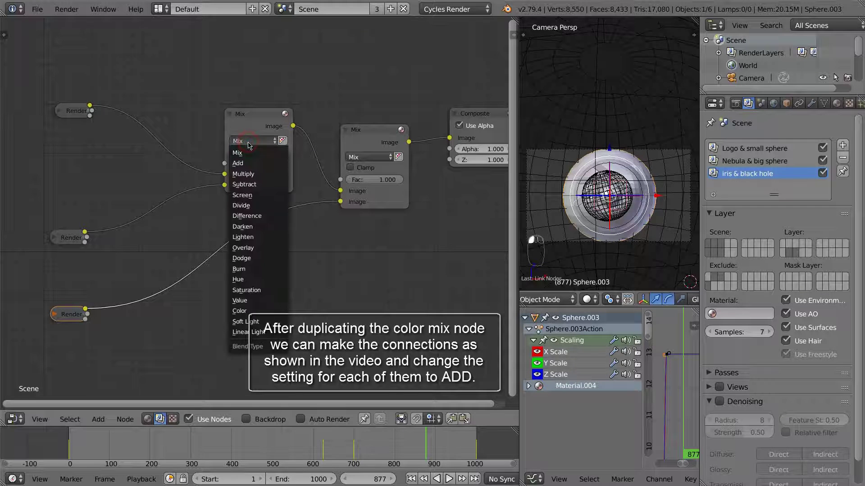
click(248, 164)
click(361, 157)
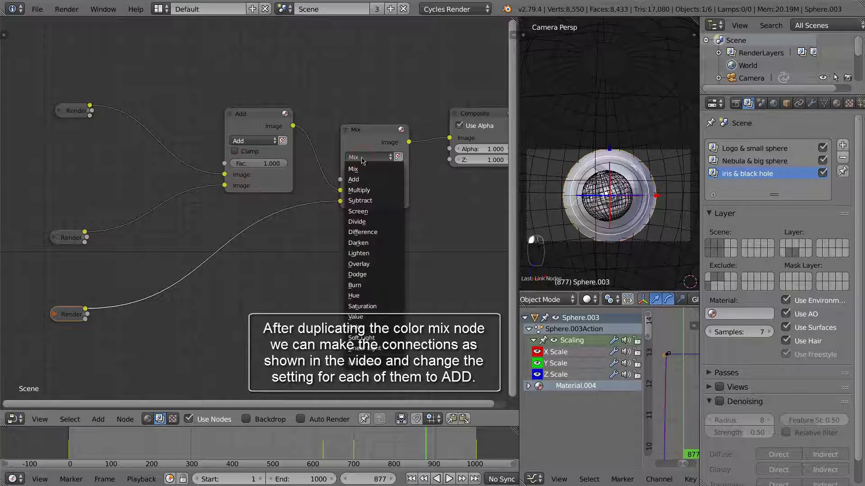
click(356, 179)
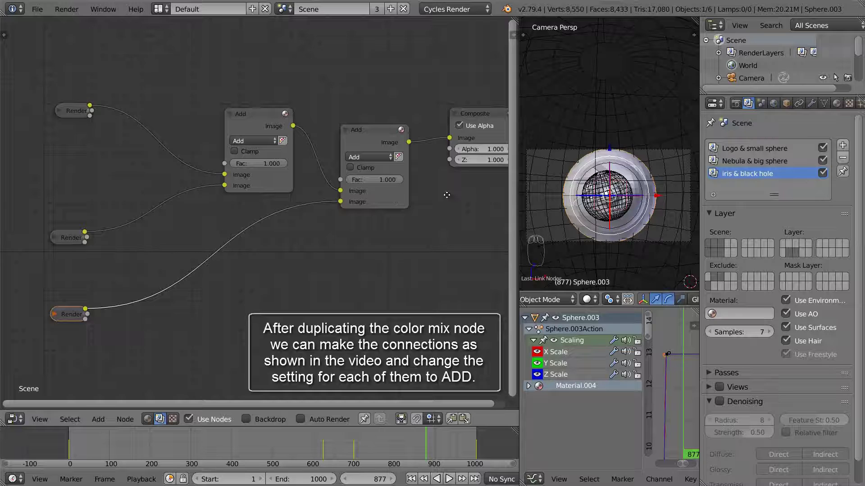
Step: Add a Viewer output node below Composite and link the second Add node's image output to its Image input
middle_drag(446, 195, 297, 199)
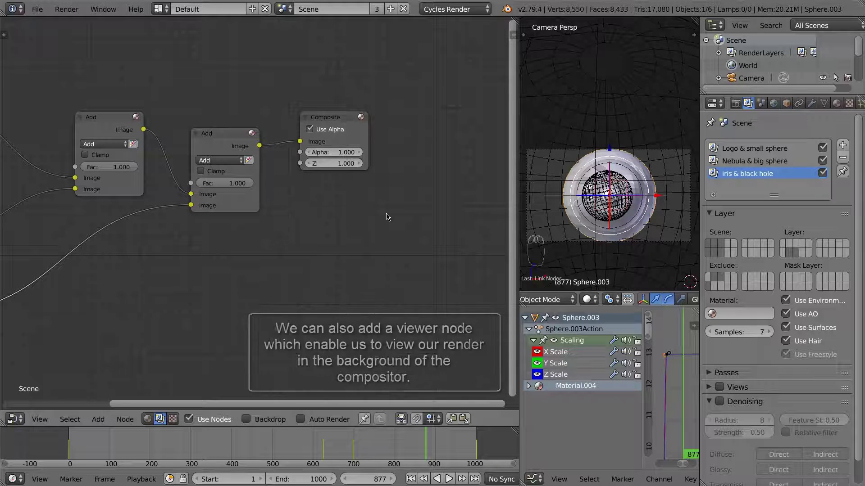
key(shift+a)
mouse_move(381, 205)
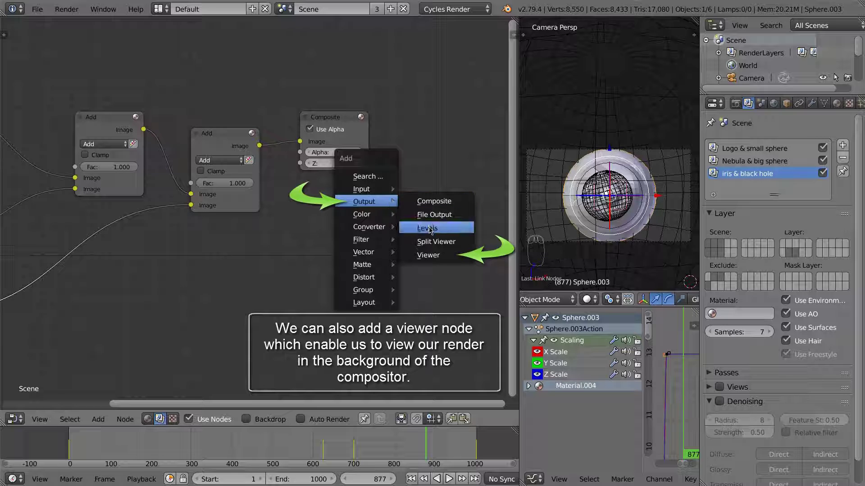
click(428, 255)
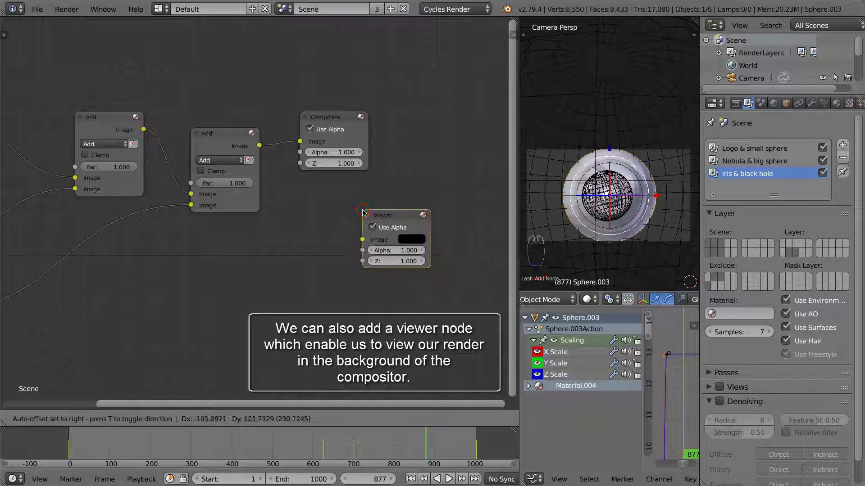
click(364, 213)
drag(261, 147, 366, 241)
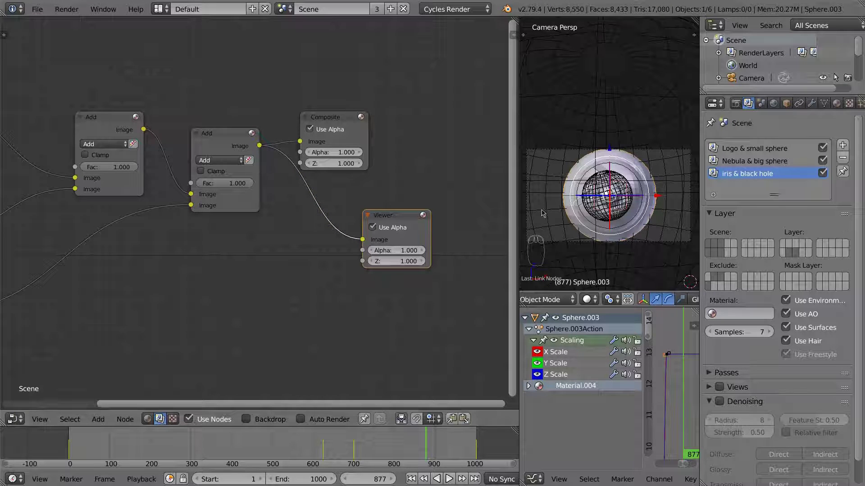
Step: Set a render border in the camera view around the upper-left quarter of the iris rings
key(shift+b)
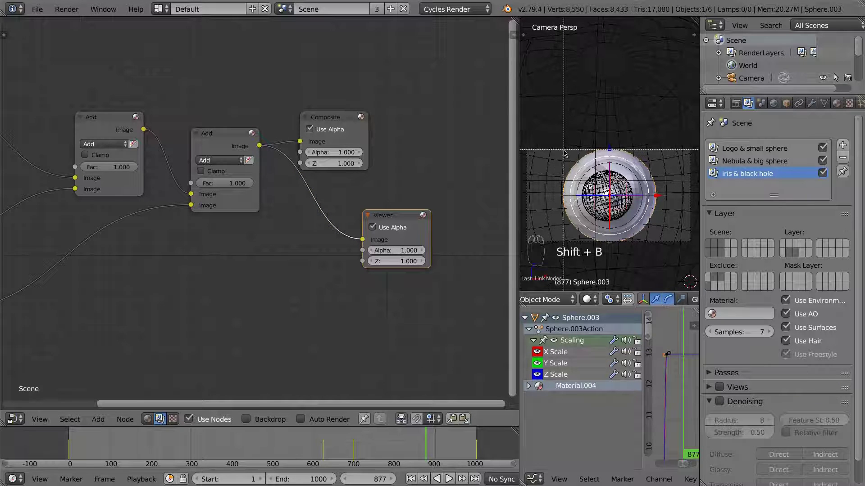
drag(563, 149, 613, 204)
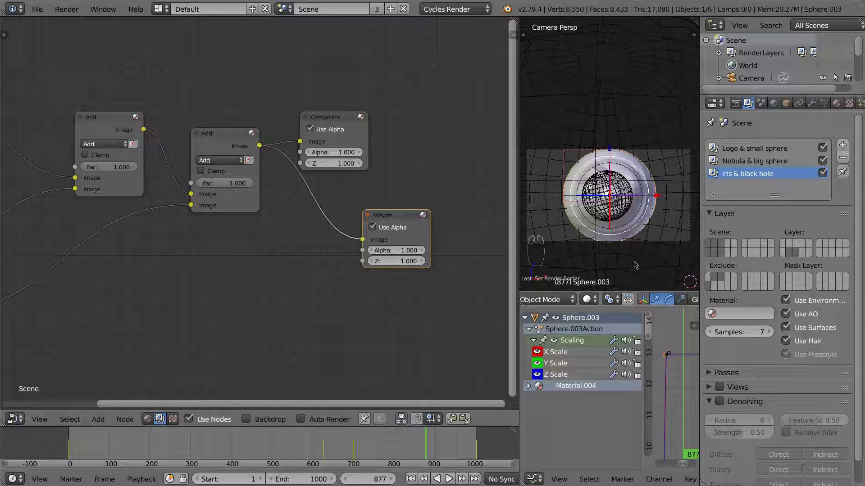
scroll(631, 302, down, 5)
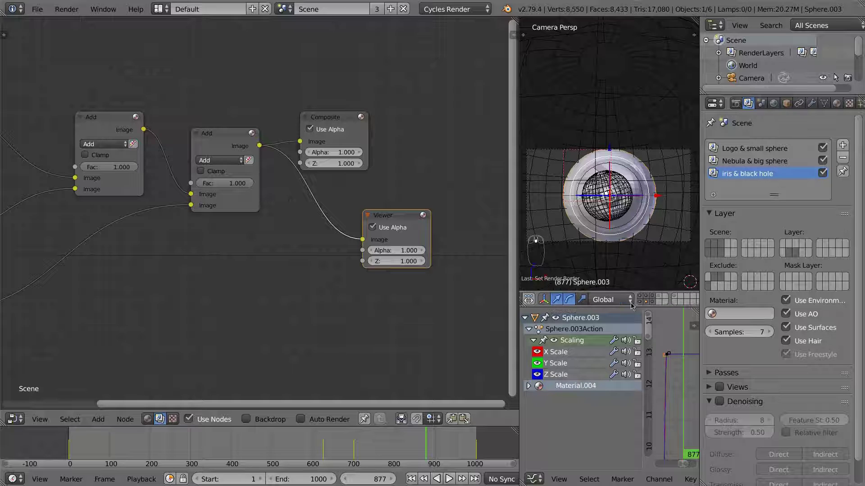
Step: Set the render resolution percentage to 100%, then render the current frame and inspect the bordered result
click(736, 104)
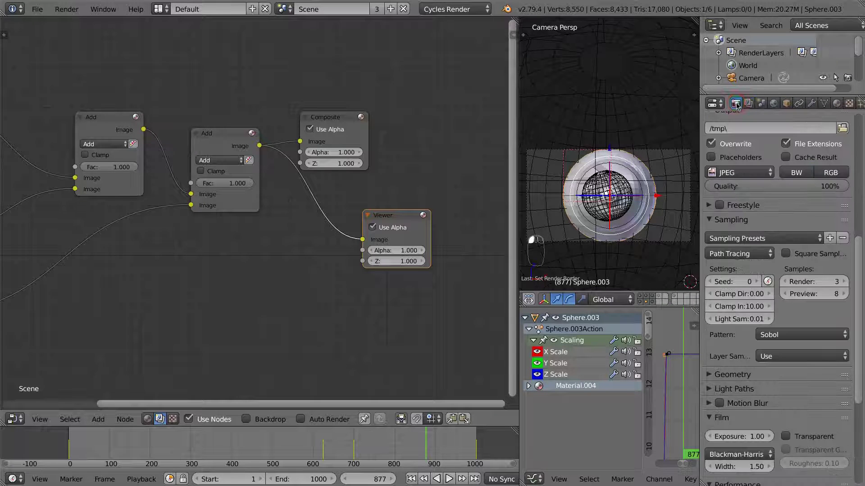
scroll(765, 130, up, 10)
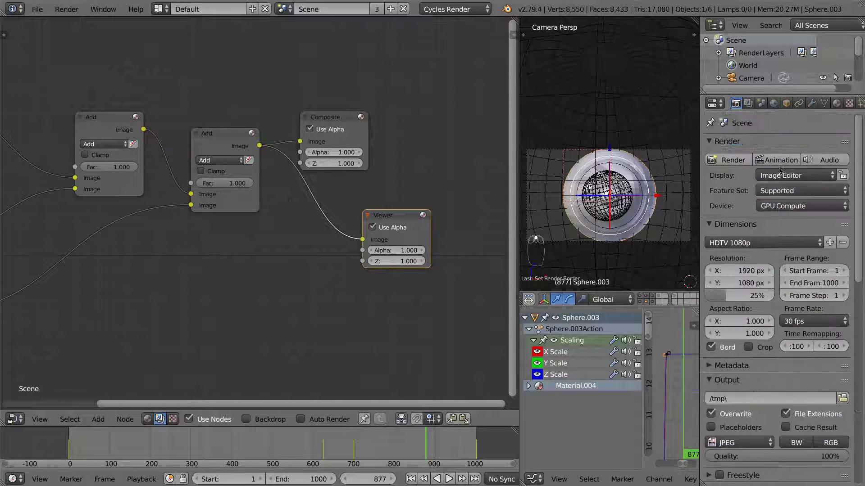
drag(721, 295, 771, 299)
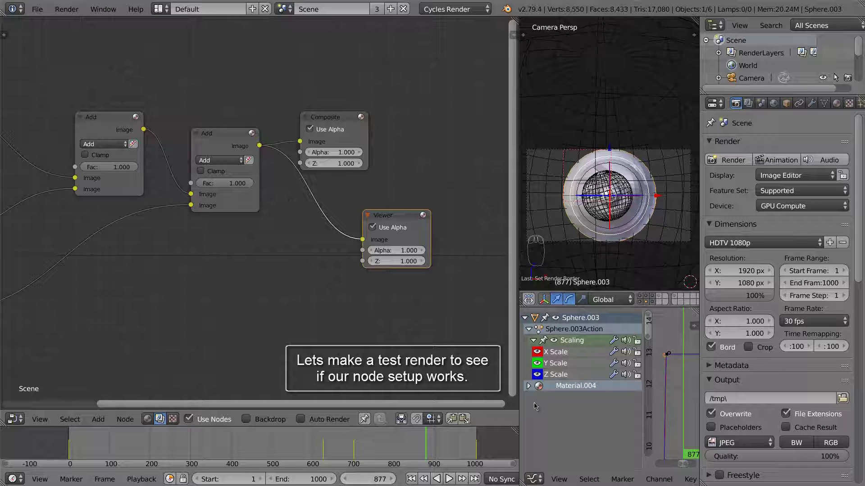
click(742, 162)
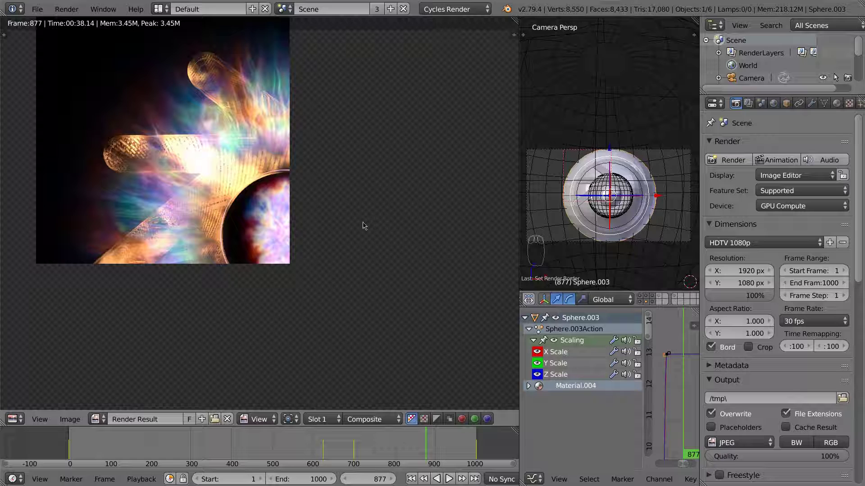
middle_drag(352, 234, 444, 317)
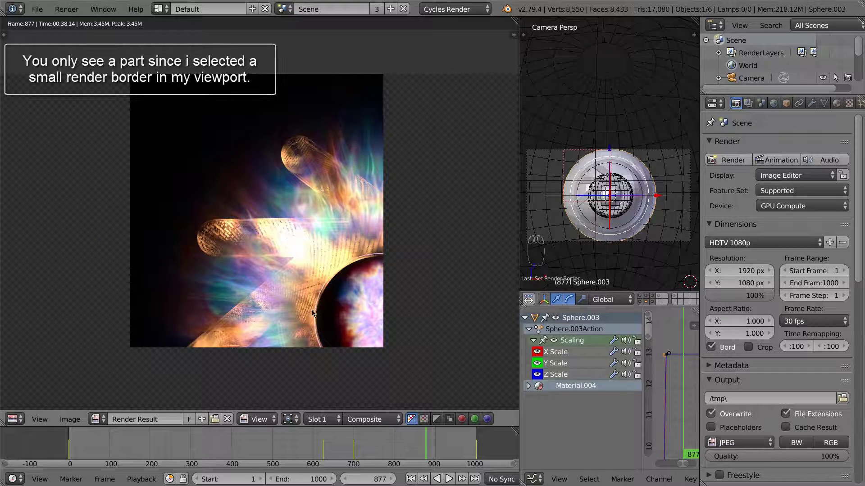
scroll(319, 281, down, 4)
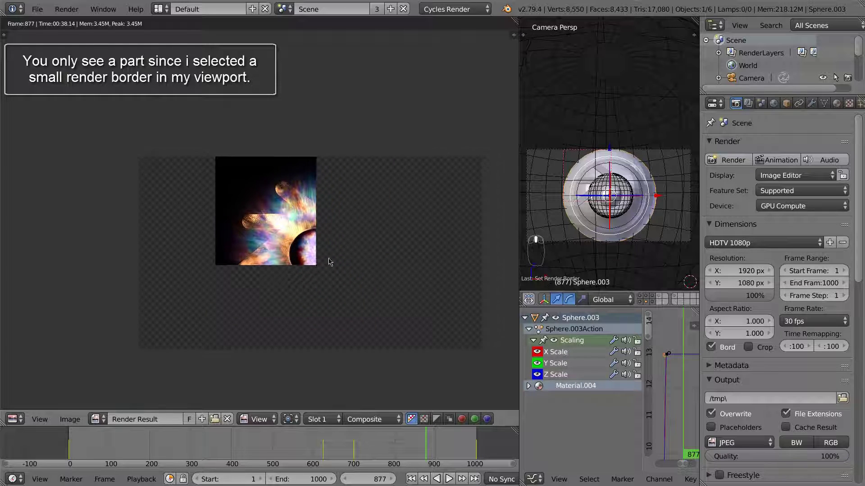
scroll(311, 257, up, 1)
scroll(310, 257, up, 2)
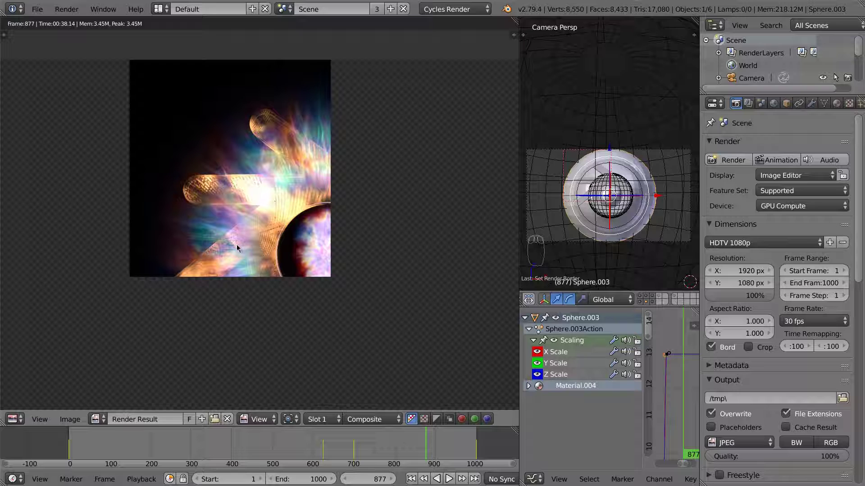
Step: Switch the image editor back to the Node Editor and enable the Backdrop behind the compositing nodes
click(13, 420)
click(36, 382)
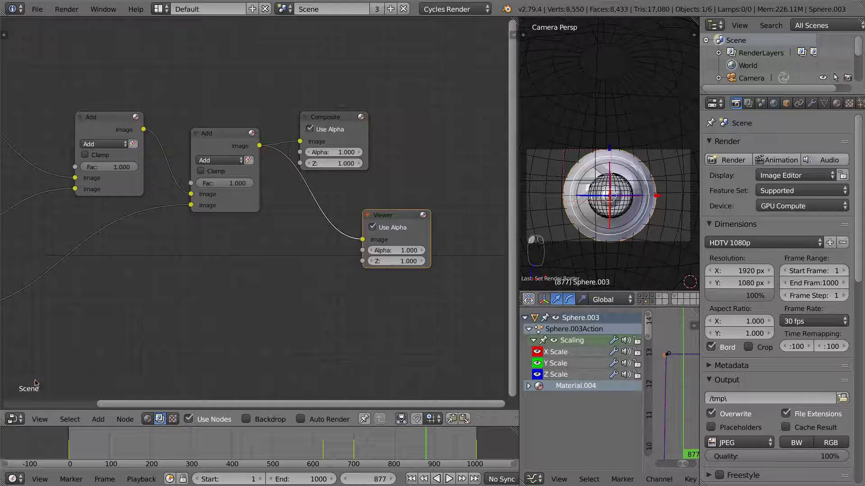
scroll(198, 309, down, 4)
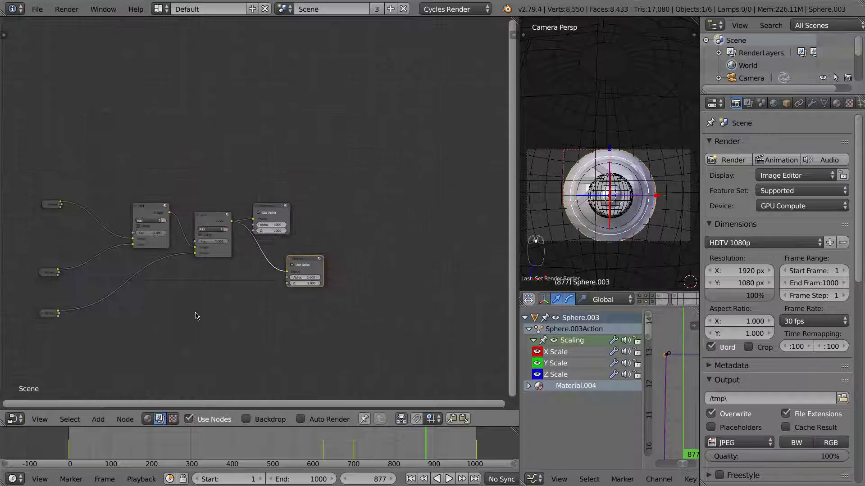
middle_drag(199, 309, 229, 318)
scroll(255, 295, up, 2)
click(246, 420)
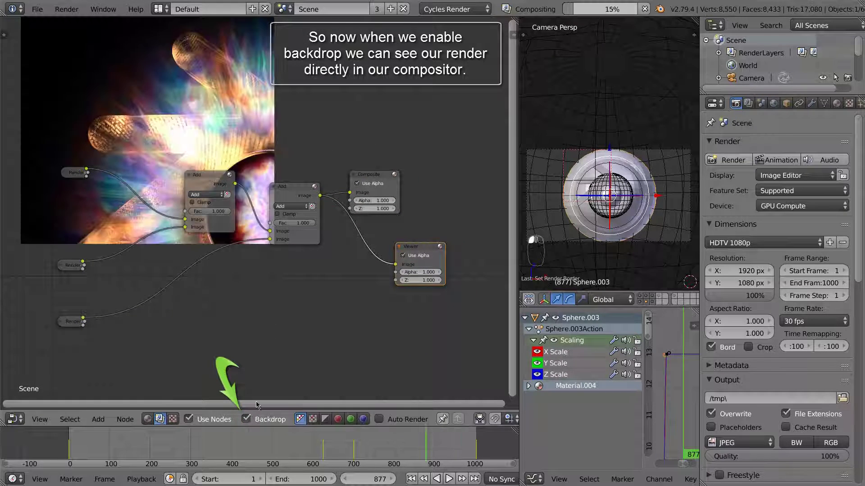
Step: Move the backdrop image toward the middle of the node editor and try zooming it out and back in
mouse_move(245, 280)
middle_down()
mouse_move(271, 306)
mouse_move(235, 292)
middle_up()
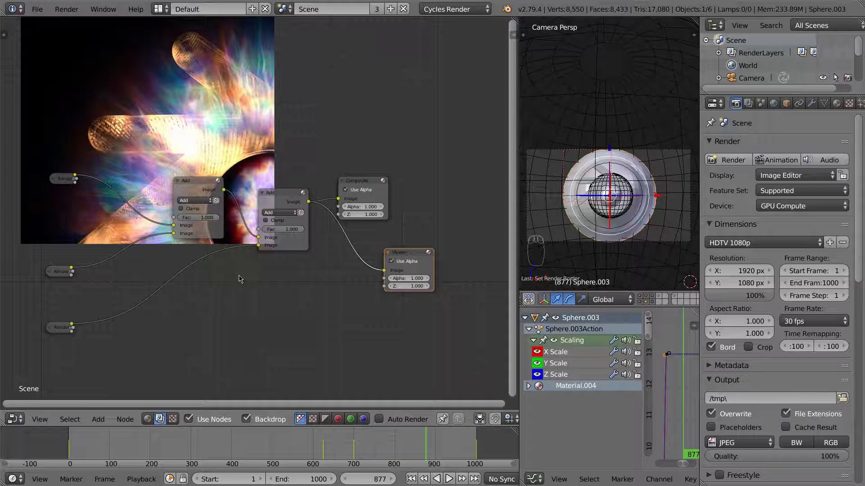
alt+middle_drag(240, 280, 371, 386)
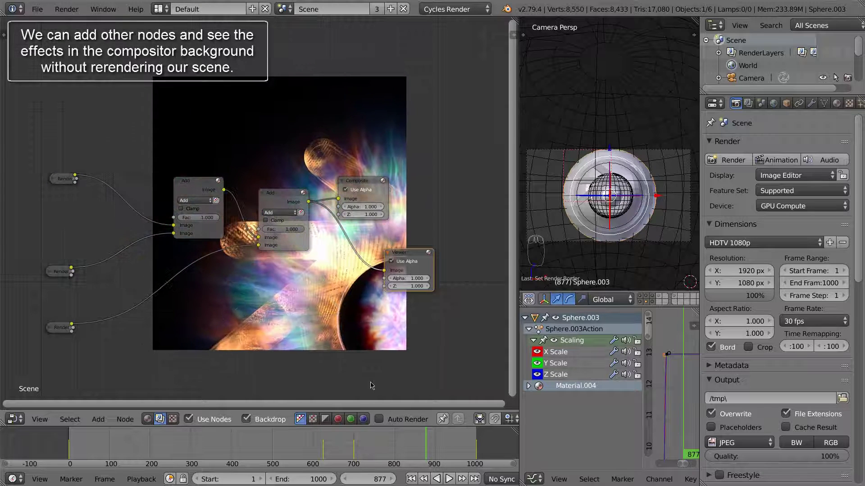
key(Left)
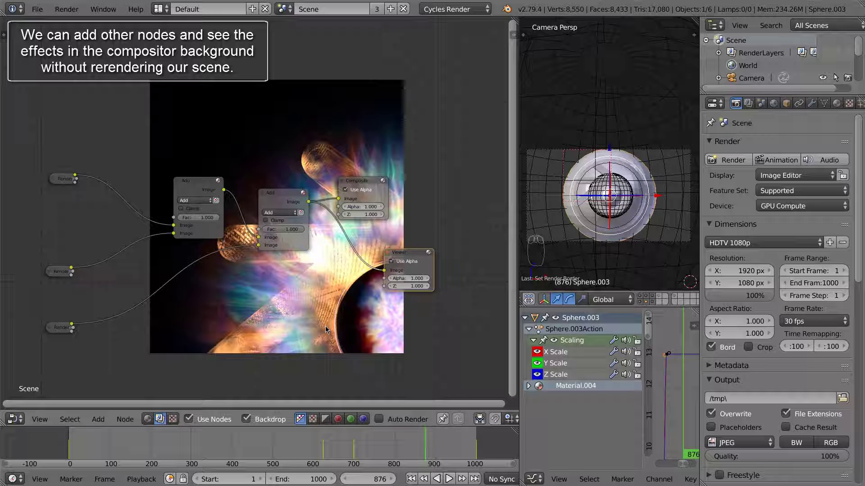
key(v)
key(v)
key(alt+v)
key(alt+v)
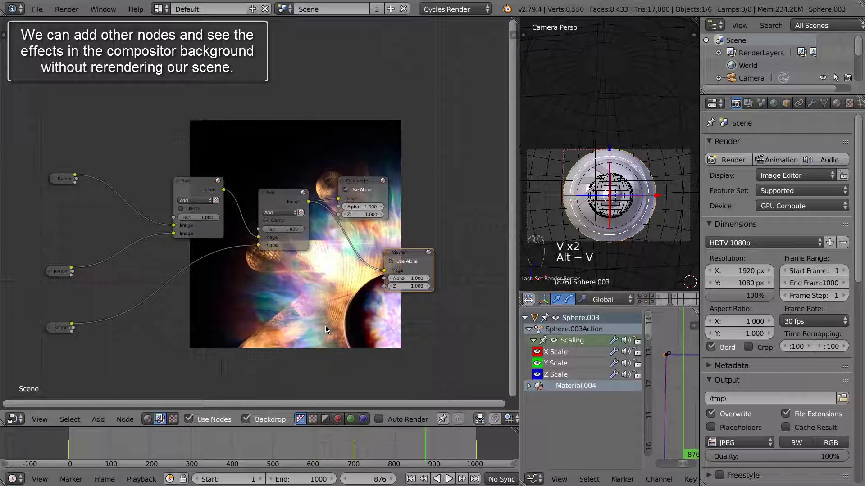
Step: Add a Glare filter node in the empty area below the Add nodes
key(shift+a)
mouse_move(253, 295)
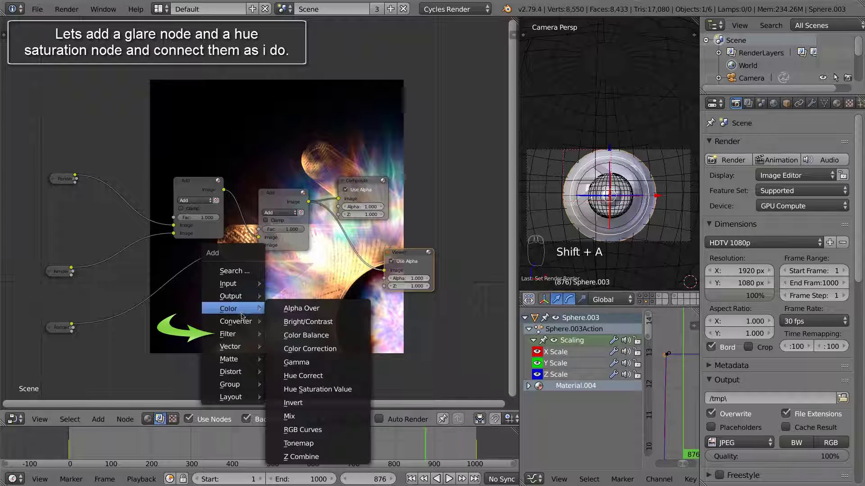
mouse_move(253, 334)
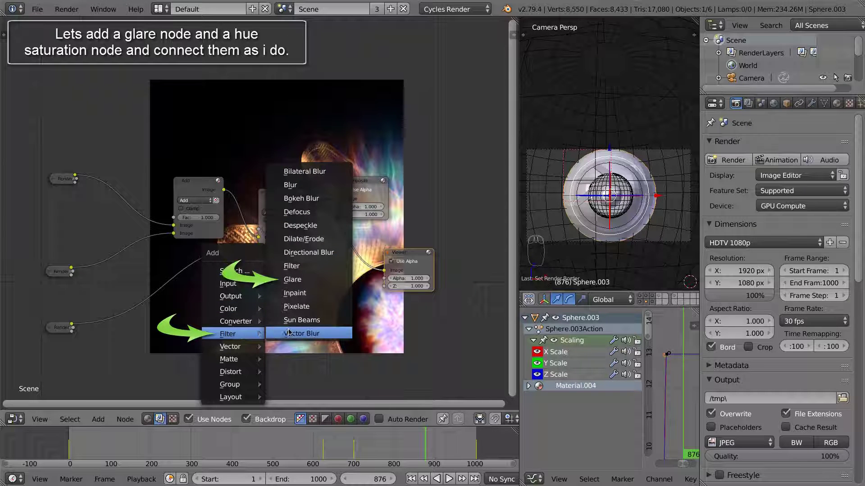
click(297, 282)
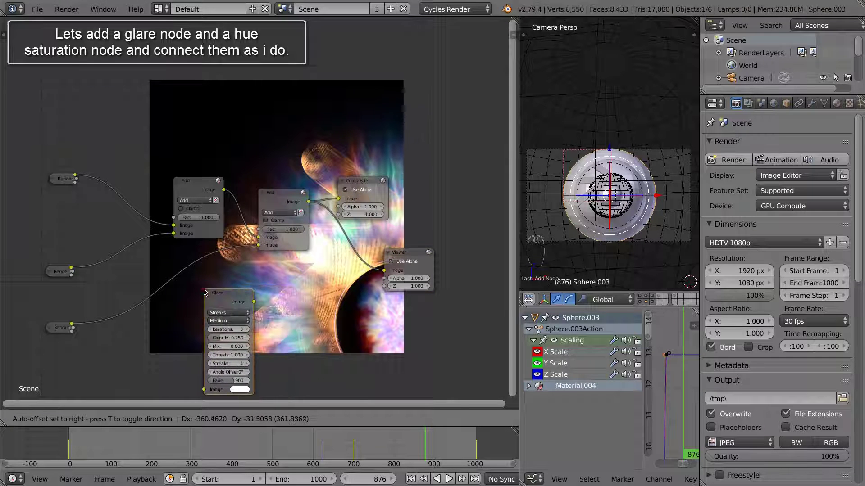
click(193, 293)
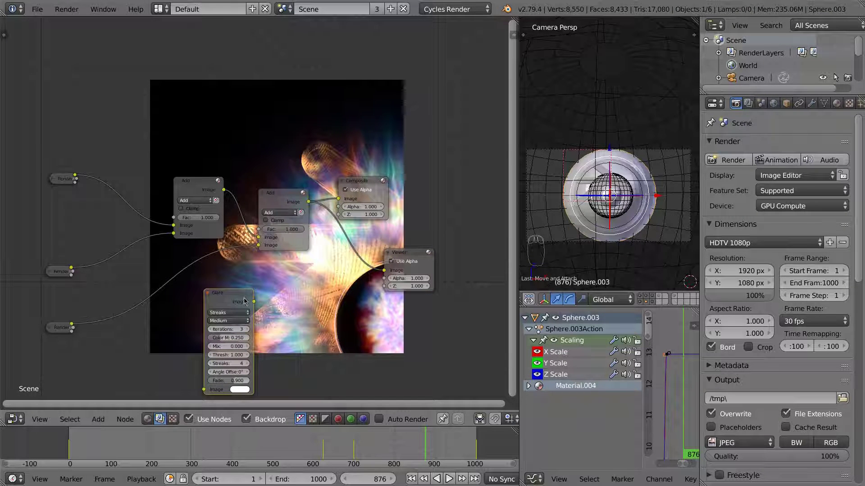
Step: Add a Hue Saturation Value color node beside the Glare node
key(shift+a)
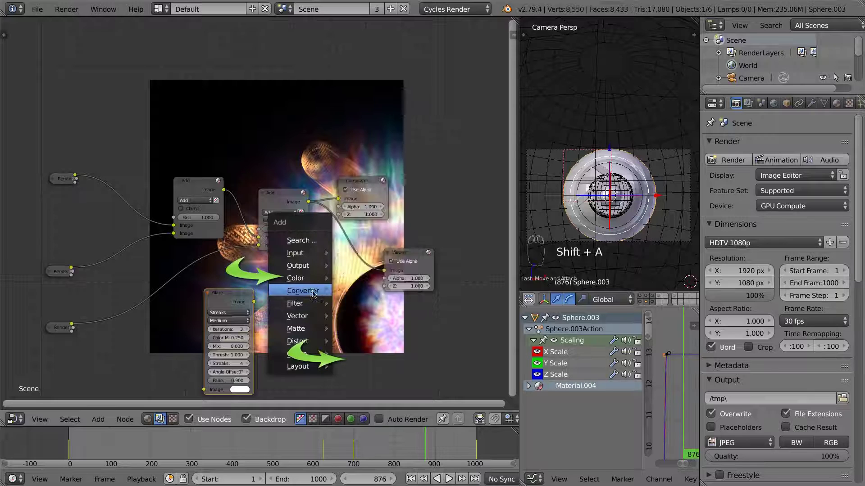
mouse_move(312, 281)
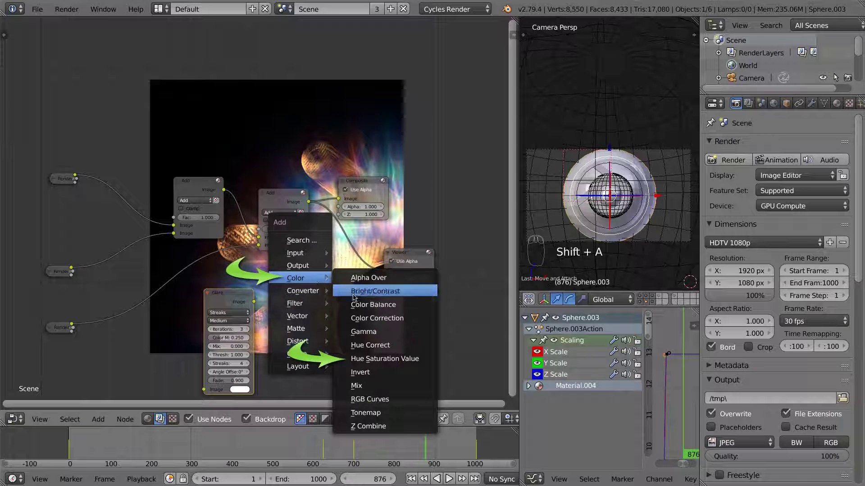
click(371, 359)
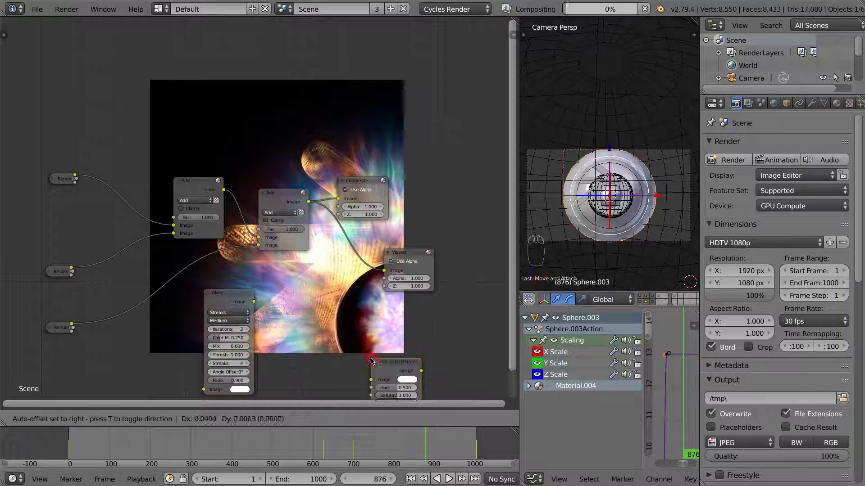
click(294, 286)
Step: Insert the Hue Saturation Value node onto the link between the iris render layer and the second Add node
scroll(167, 306, up, 4)
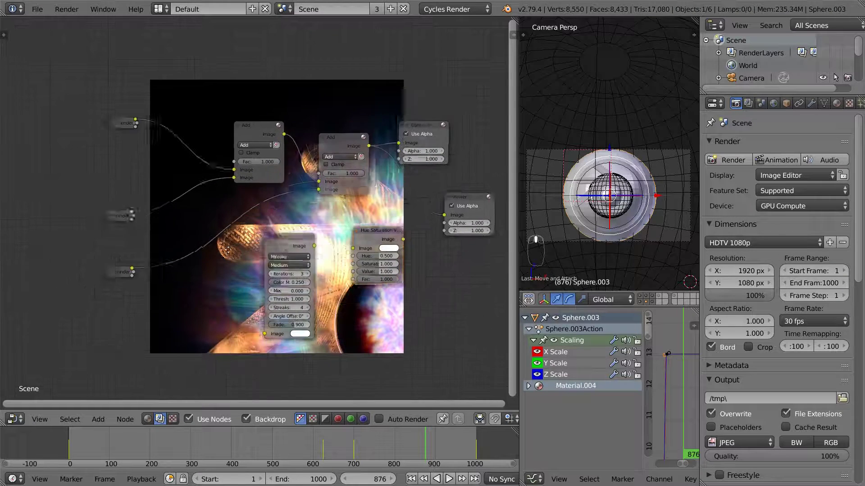
click(57, 271)
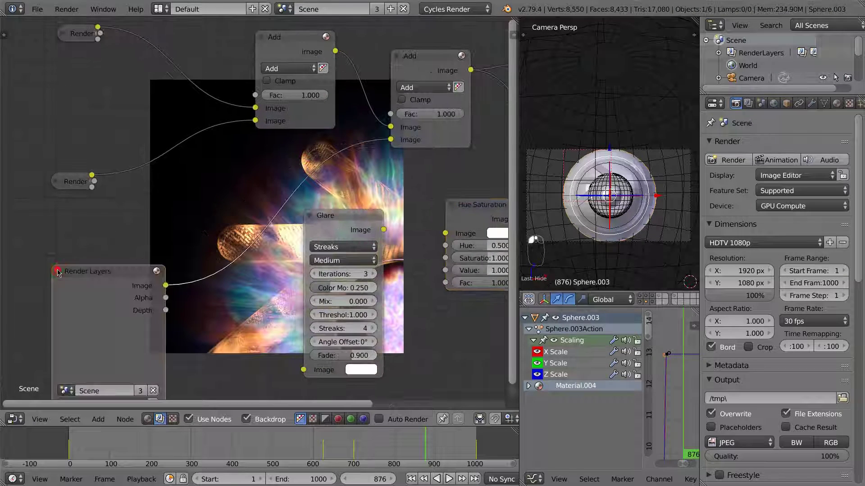
middle_drag(211, 338, 204, 296)
click(50, 237)
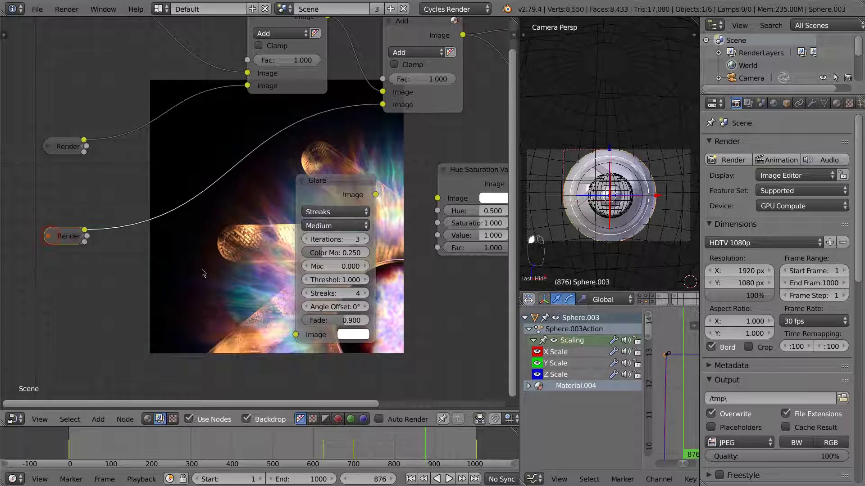
scroll(205, 275, down, 2)
drag(382, 239, 205, 216)
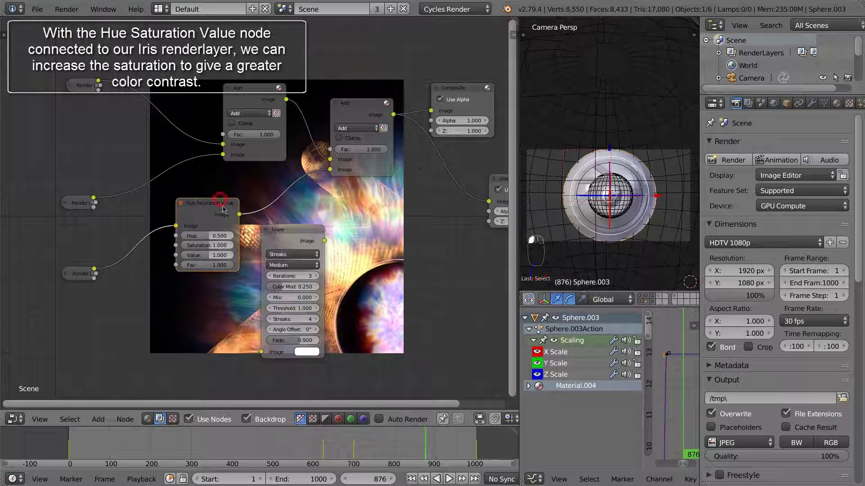
Step: Shift the Hue Saturation Value node toward its render layer and set its Saturation to 1.184
drag(231, 205, 209, 209)
scroll(209, 210, up, 1)
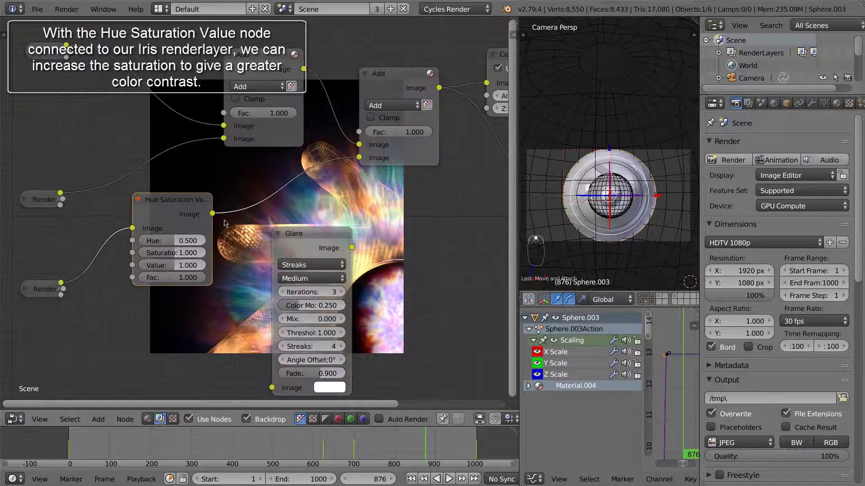
drag(171, 257, 255, 220)
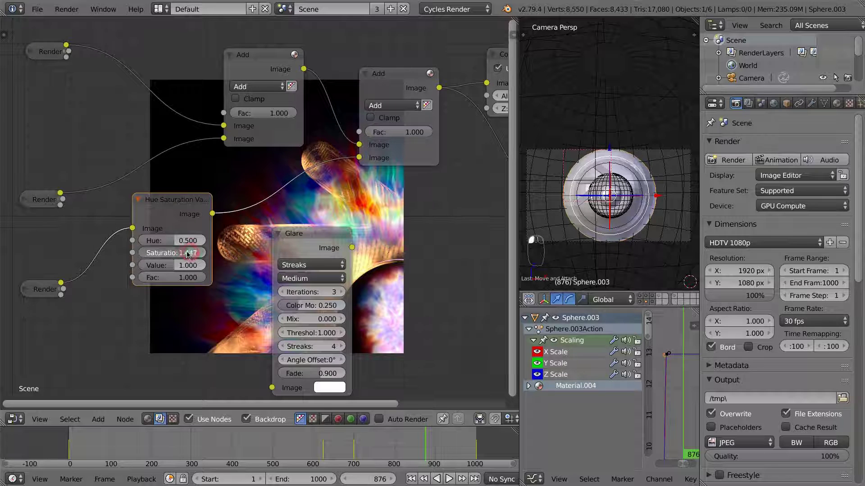
drag(188, 255, 178, 255)
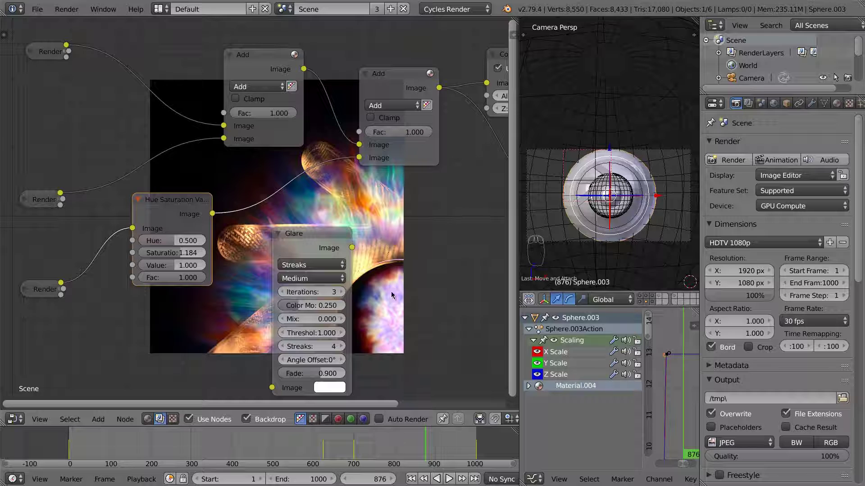
Step: Insert the Glare node between the Nebula & big sphere render layer and the first Add node, and set its type to Fog Glow
click(27, 203)
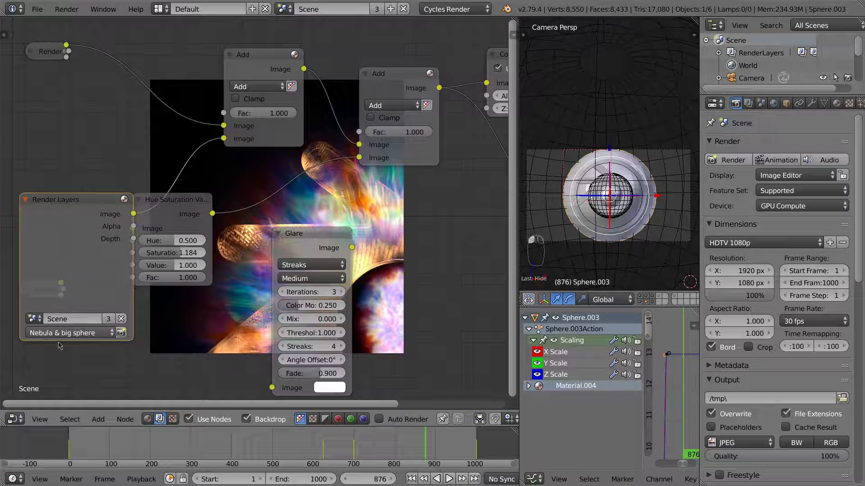
click(32, 202)
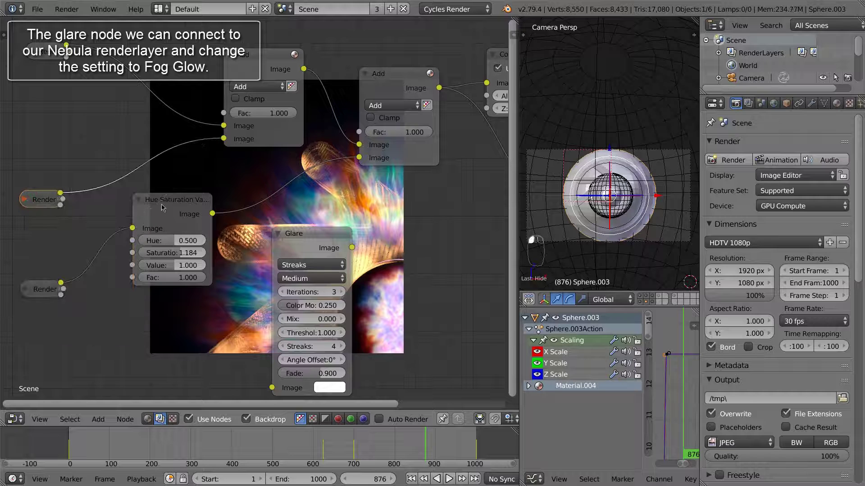
drag(163, 208, 166, 283)
drag(300, 236, 140, 145)
click(138, 157)
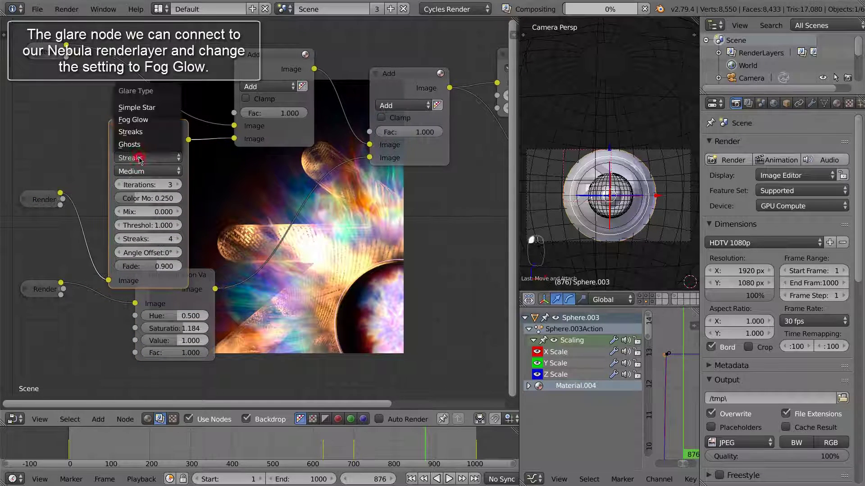
click(135, 119)
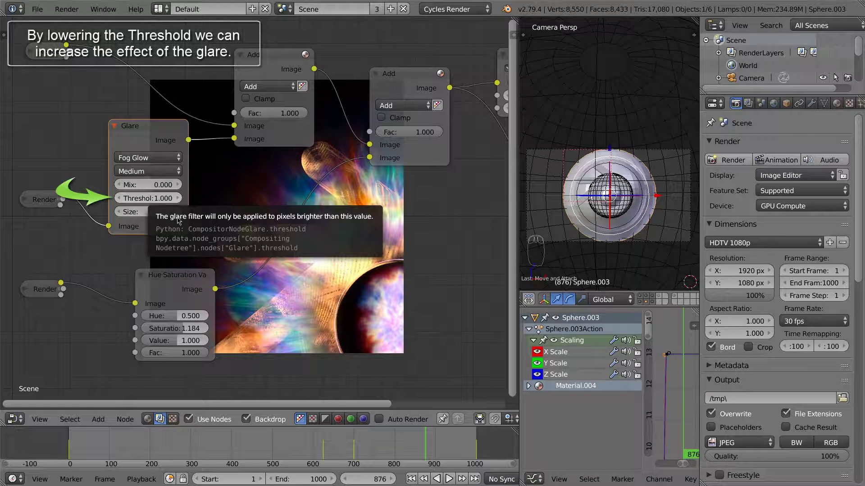
Step: Lower the Glare node's Threshold to 0.500
click(118, 198)
click(118, 198)
click(118, 198)
click(118, 198)
click(118, 198)
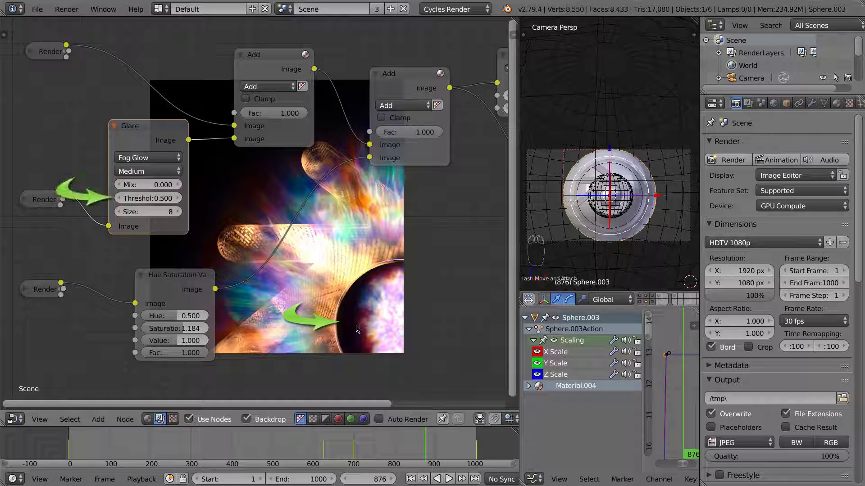
Step: Try a Threshold of 0.000 on the Glare node and set it back to 0.500
drag(157, 197, 144, 197)
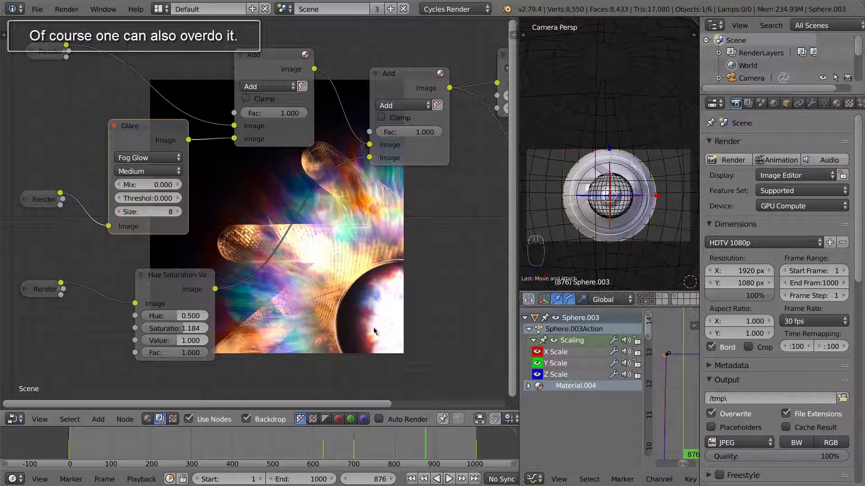
click(177, 199)
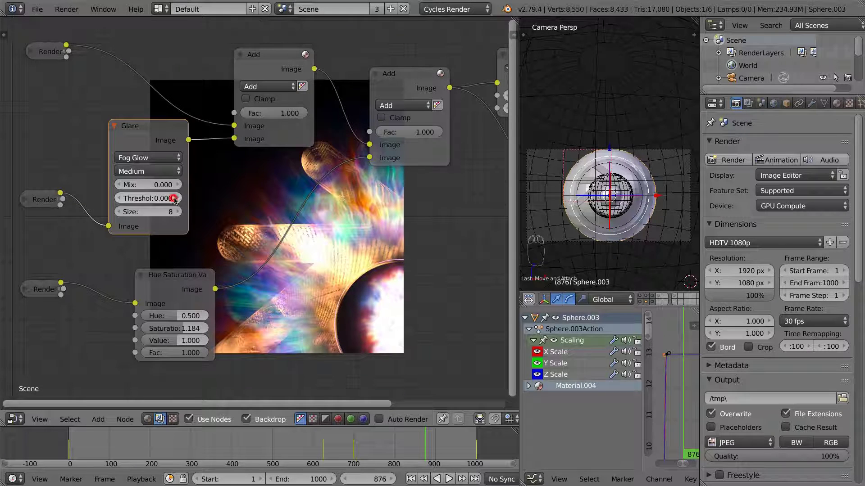
click(177, 198)
click(178, 198)
click(178, 199)
click(178, 199)
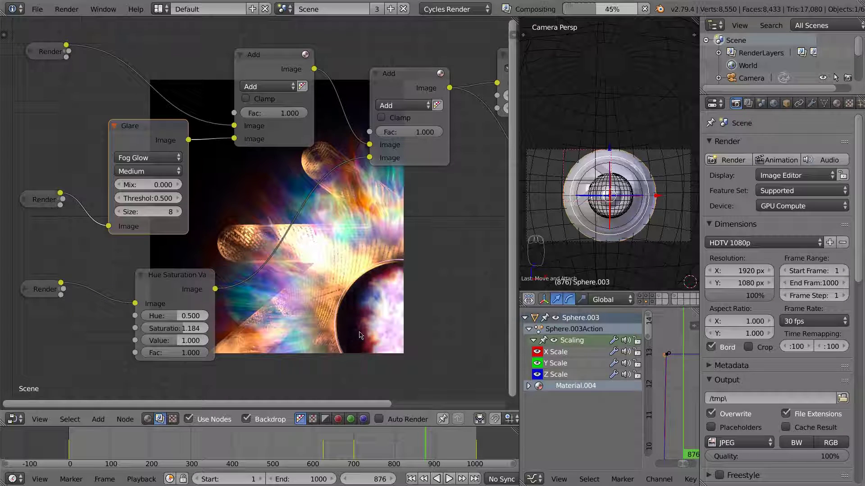
Step: Increase the Glare node's Size to 9
click(179, 212)
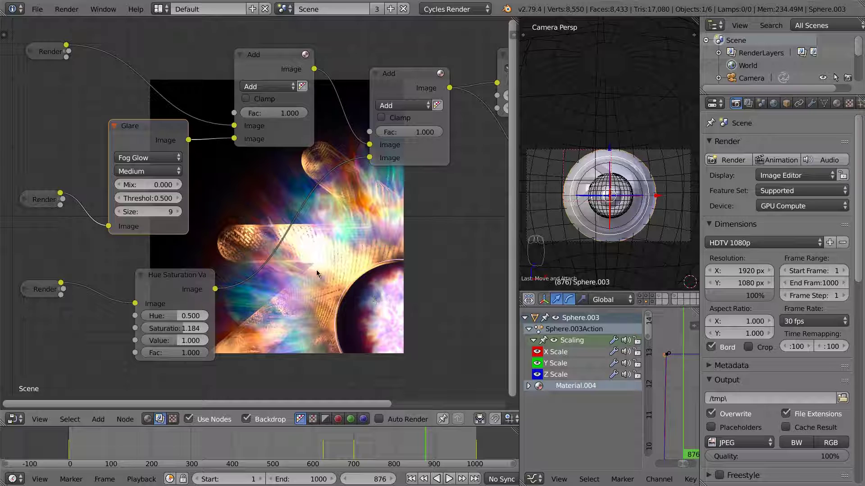
Step: Move the logo render layer node clear, duplicate the Glare node and insert the copy between that layer and the first Add node
scroll(316, 269, down, 1)
middle_drag(307, 218, 334, 282)
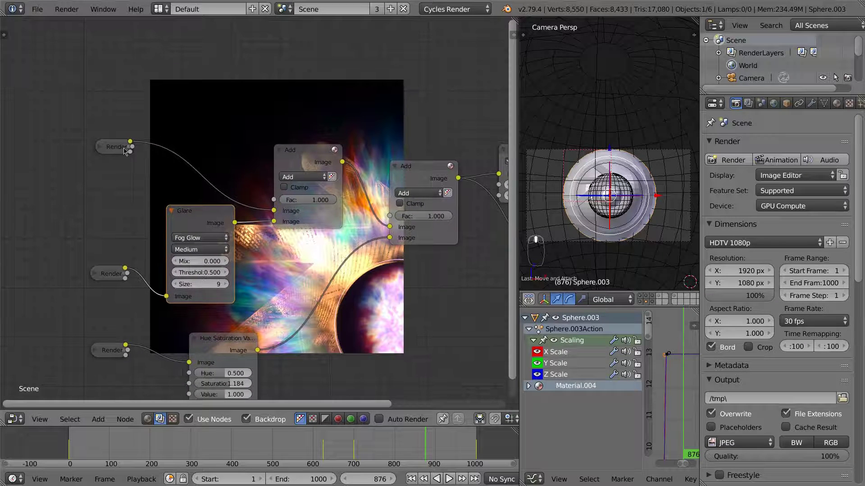
drag(125, 150, 95, 101)
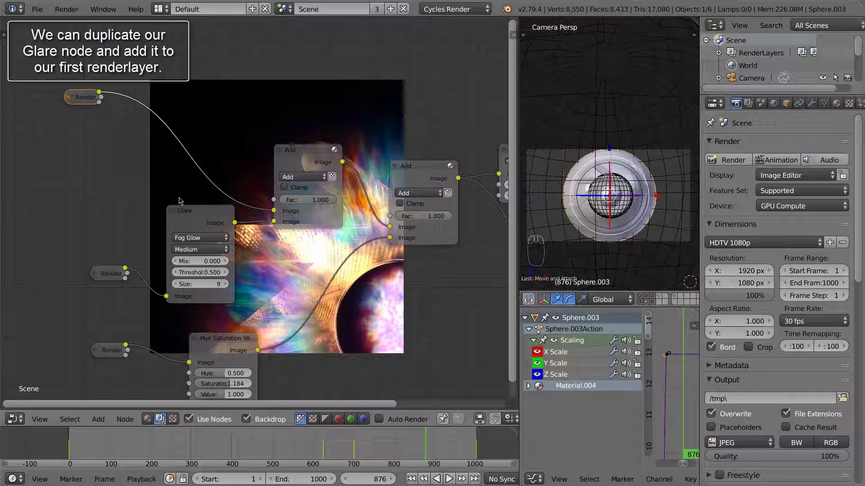
click(194, 222)
key(shift+d)
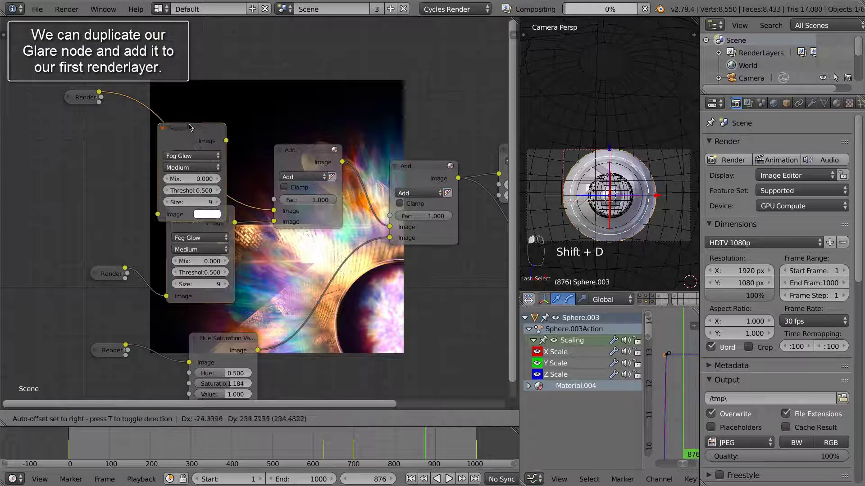
click(188, 106)
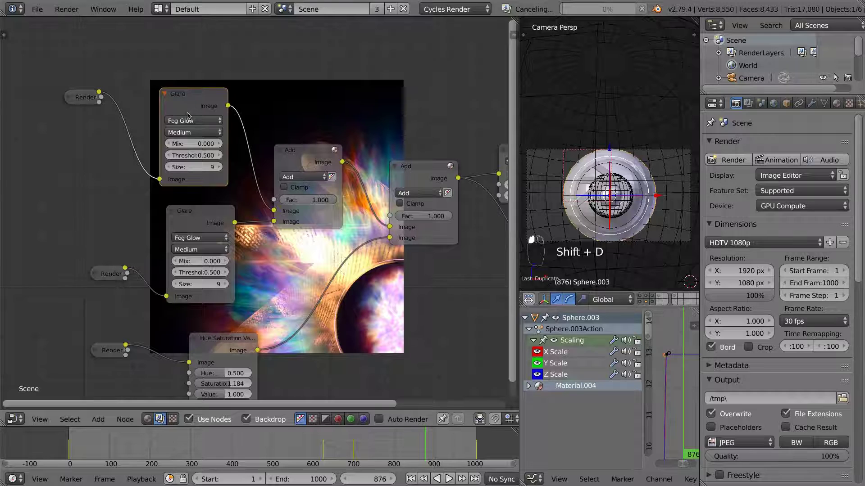
Step: Raise the duplicated Glare node's Threshold to 0.800
middle_drag(289, 290, 220, 230)
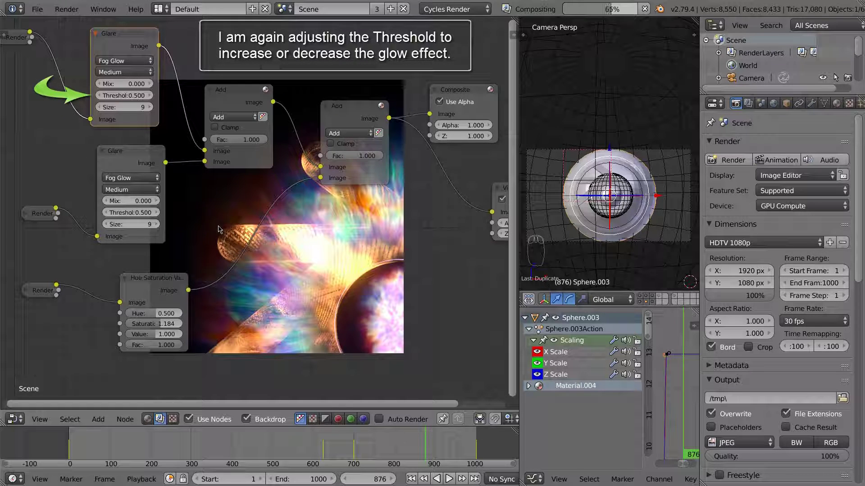
click(152, 96)
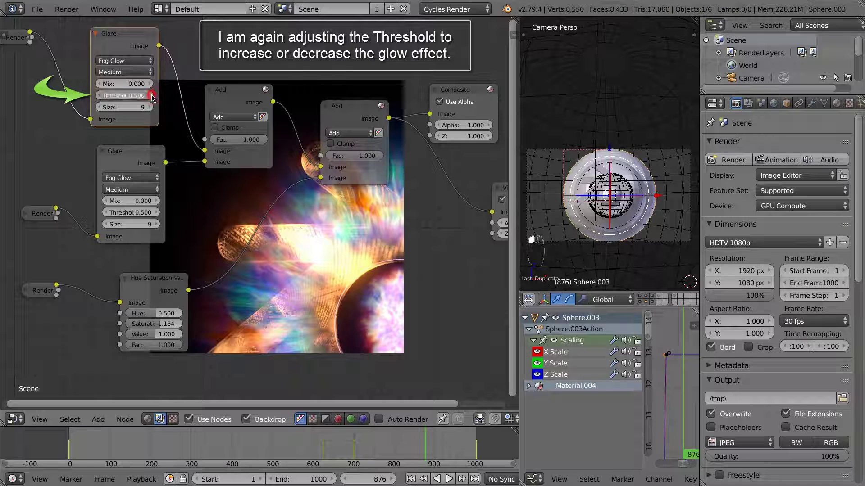
click(151, 95)
click(151, 95)
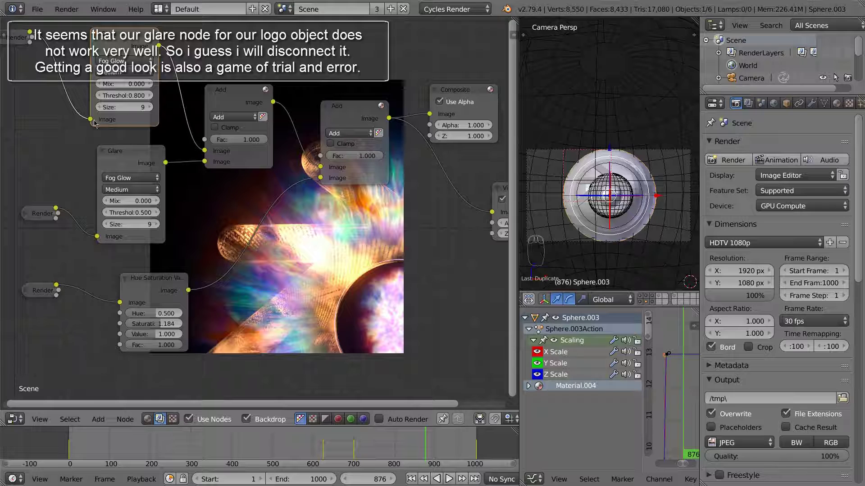
Step: Reconnect the logo render layer directly to the first Add node and delete the duplicated Glare node
drag(91, 120, 205, 151)
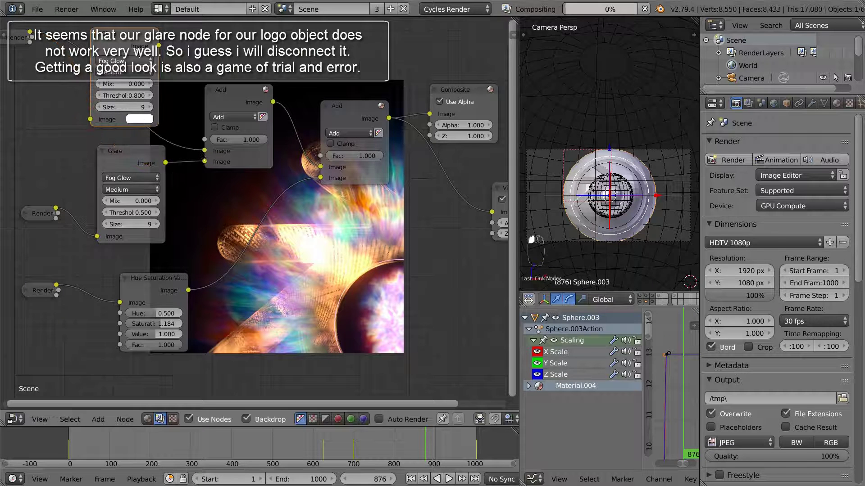
key(x)
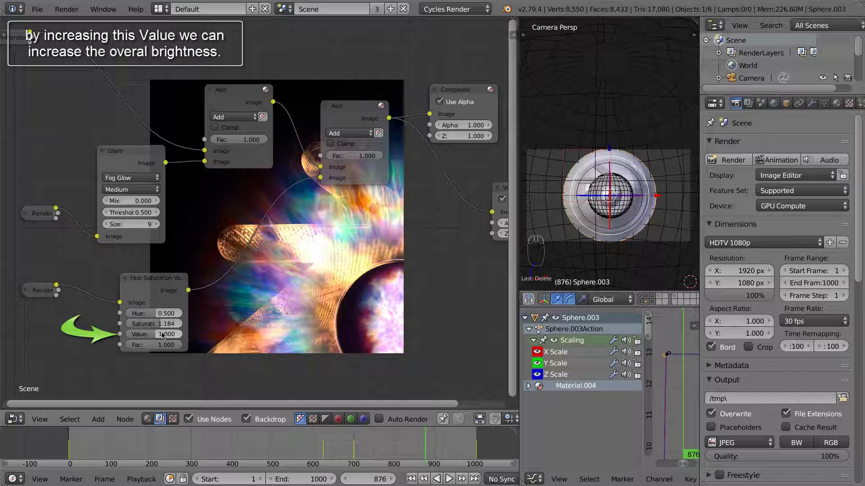
Step: Raise the Value of the Hue Saturation Value node to 1.237 to brighten the iris layer
drag(162, 334, 171, 333)
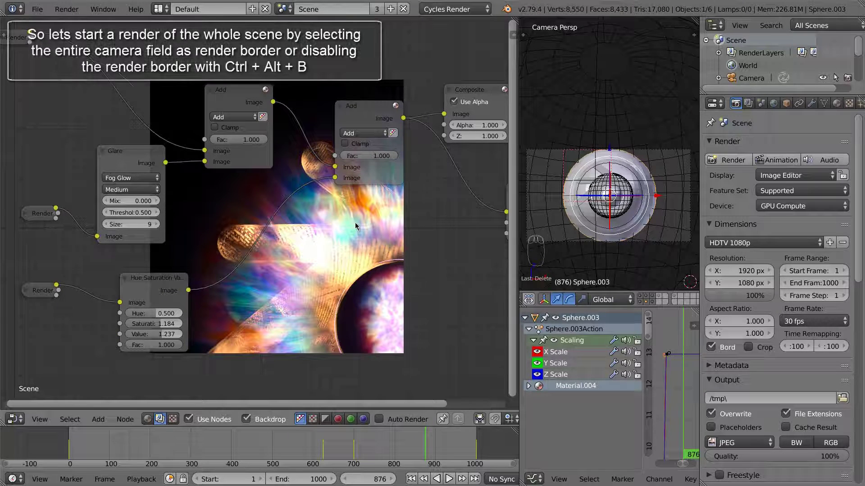
scroll(355, 223, down, 1)
scroll(355, 223, down, 1)
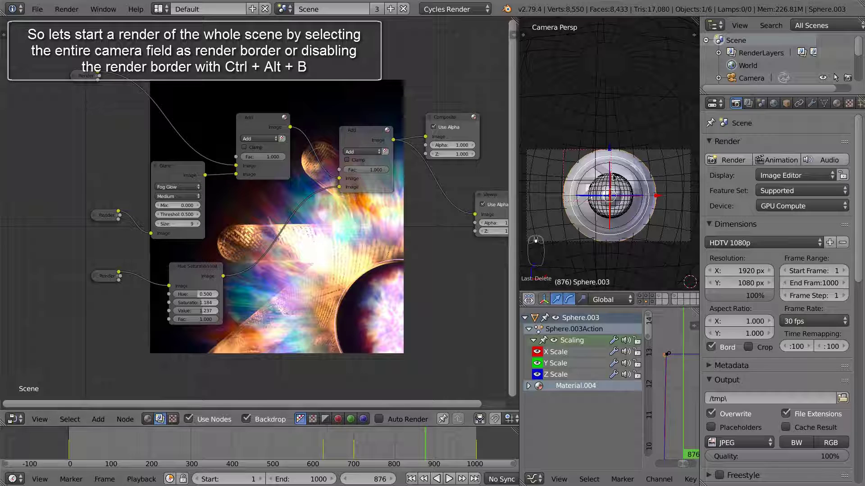
Step: Set the render border around the entire camera view and render frame 876
key(shift+b)
drag(522, 146, 694, 254)
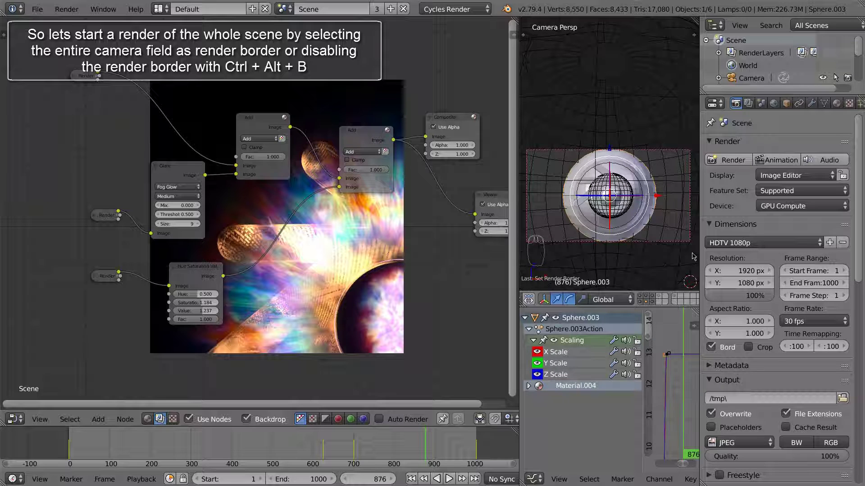
click(734, 161)
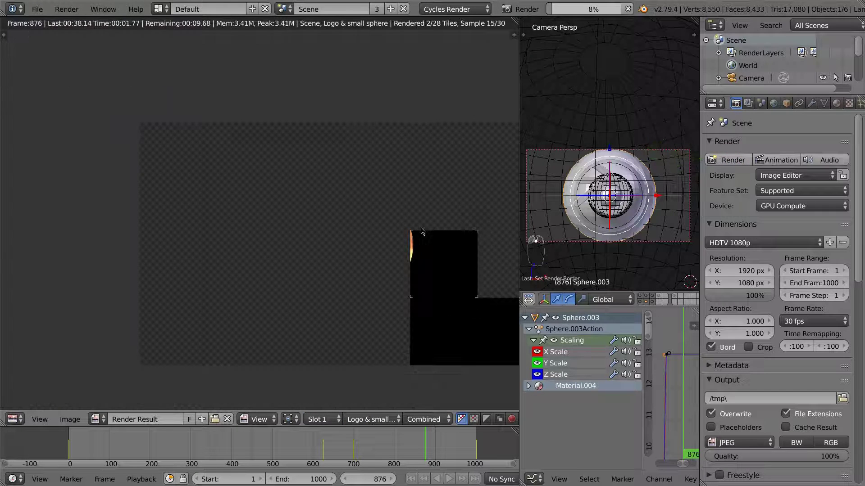
Step: Examine the composited render of frame 876, looking closely at the logo, iris and nebula glow
middle_drag(425, 232, 354, 228)
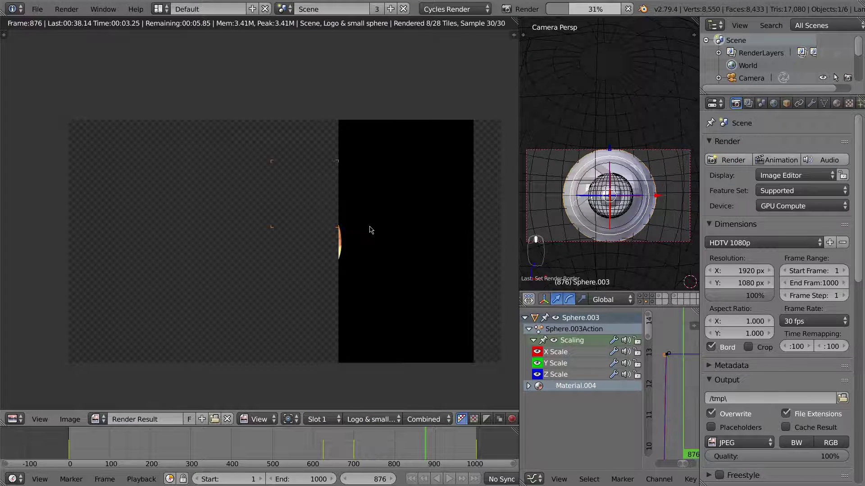
scroll(370, 230, down, 1)
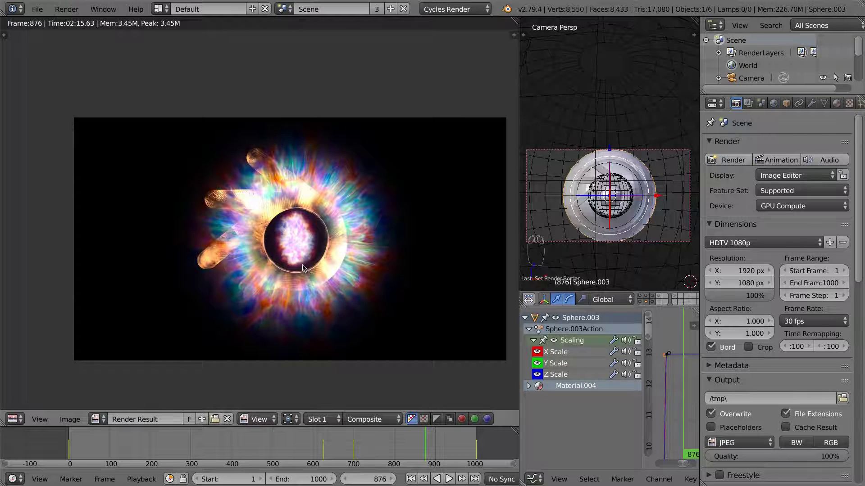
scroll(302, 268, up, 2)
mouse_move(311, 267)
middle_down()
mouse_move(306, 260)
mouse_move(304, 268)
middle_up()
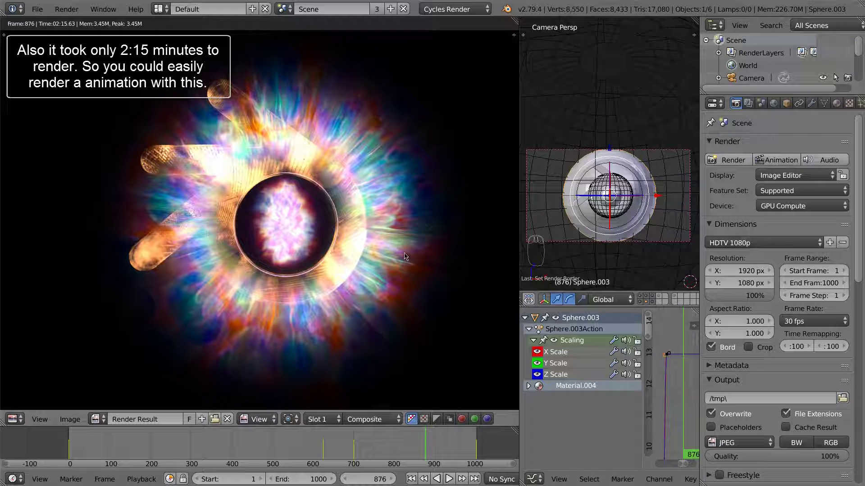
scroll(404, 256, up, 1)
scroll(360, 246, down, 1)
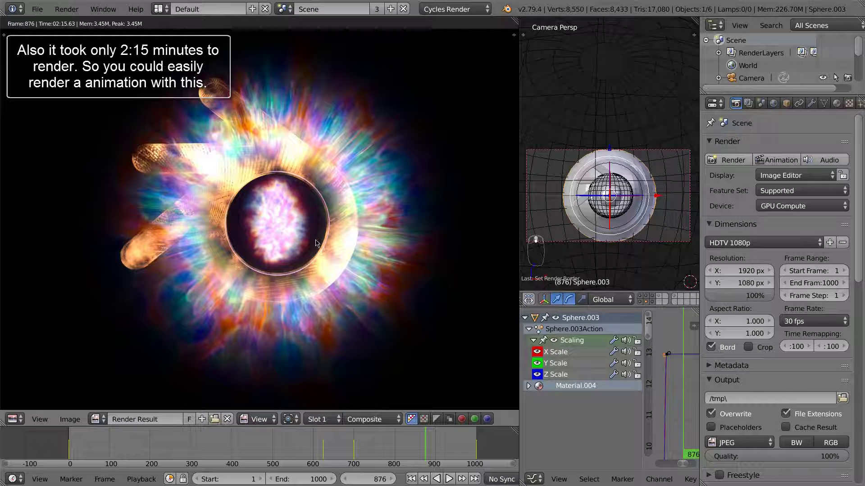
middle_drag(314, 239, 312, 238)
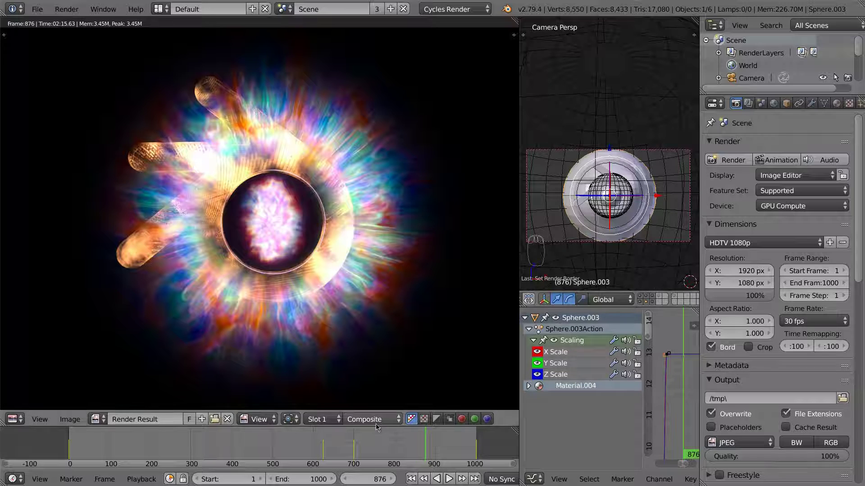
Step: Go to frame 539 on the timeline, render it and inspect the result up close
click(288, 444)
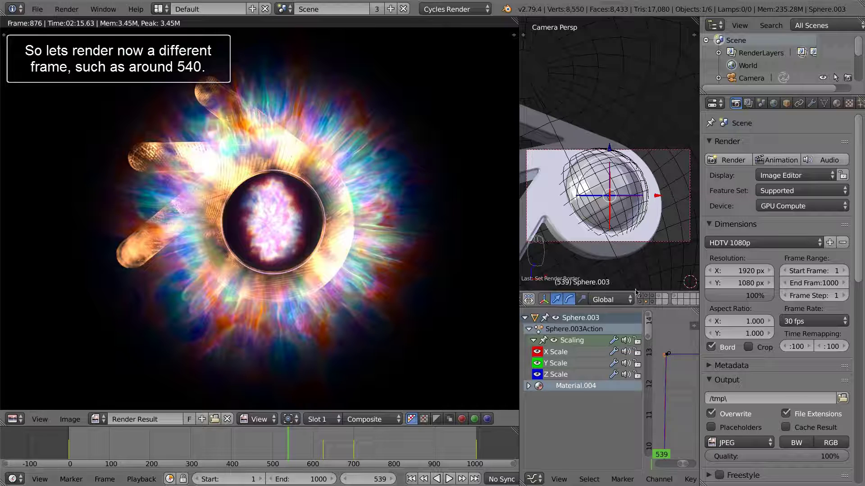
click(733, 161)
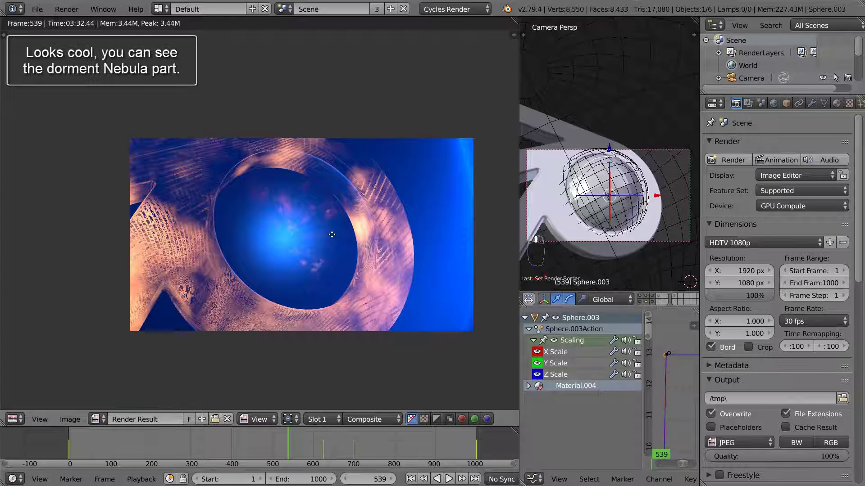
scroll(316, 215, up, 2)
scroll(316, 216, down, 1)
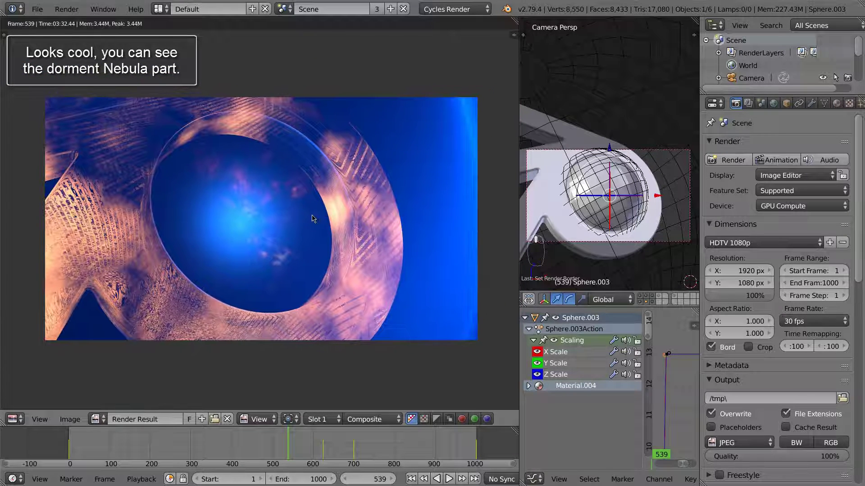
middle_drag(312, 215, 317, 214)
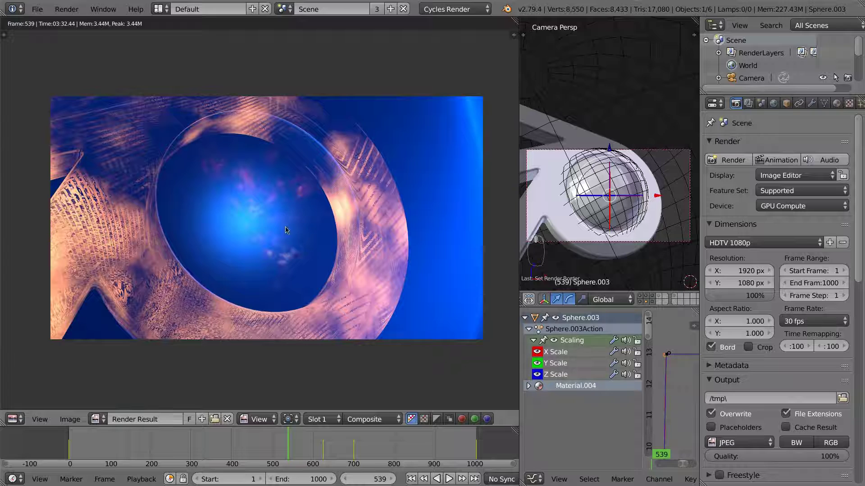